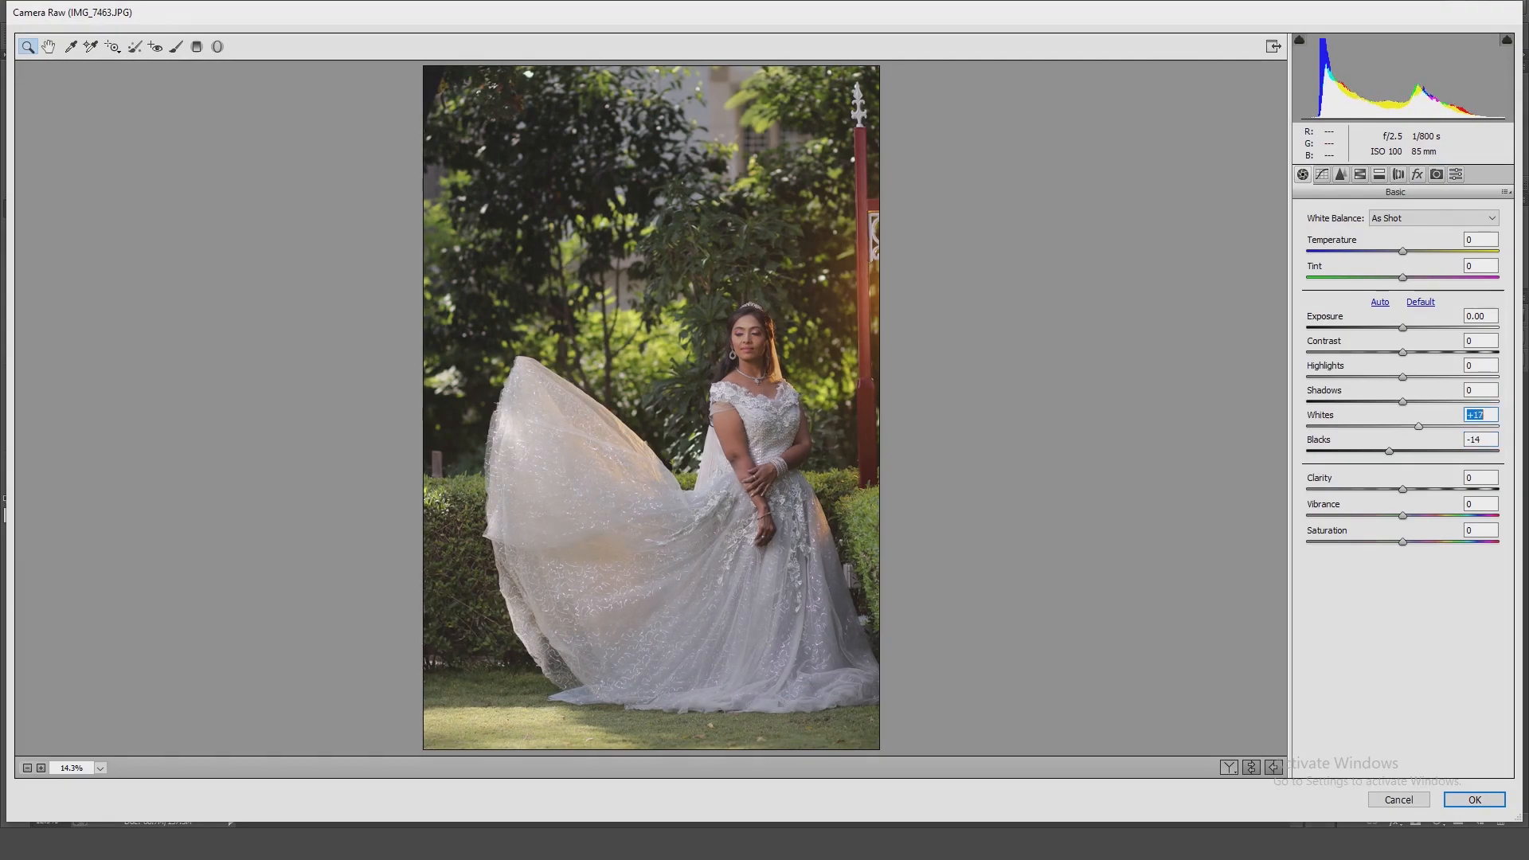
# Set Highlights and Shadows to +28 and shape the composite tone curve with a shadow point and a highlight point.
pyautogui.click(1429, 377)
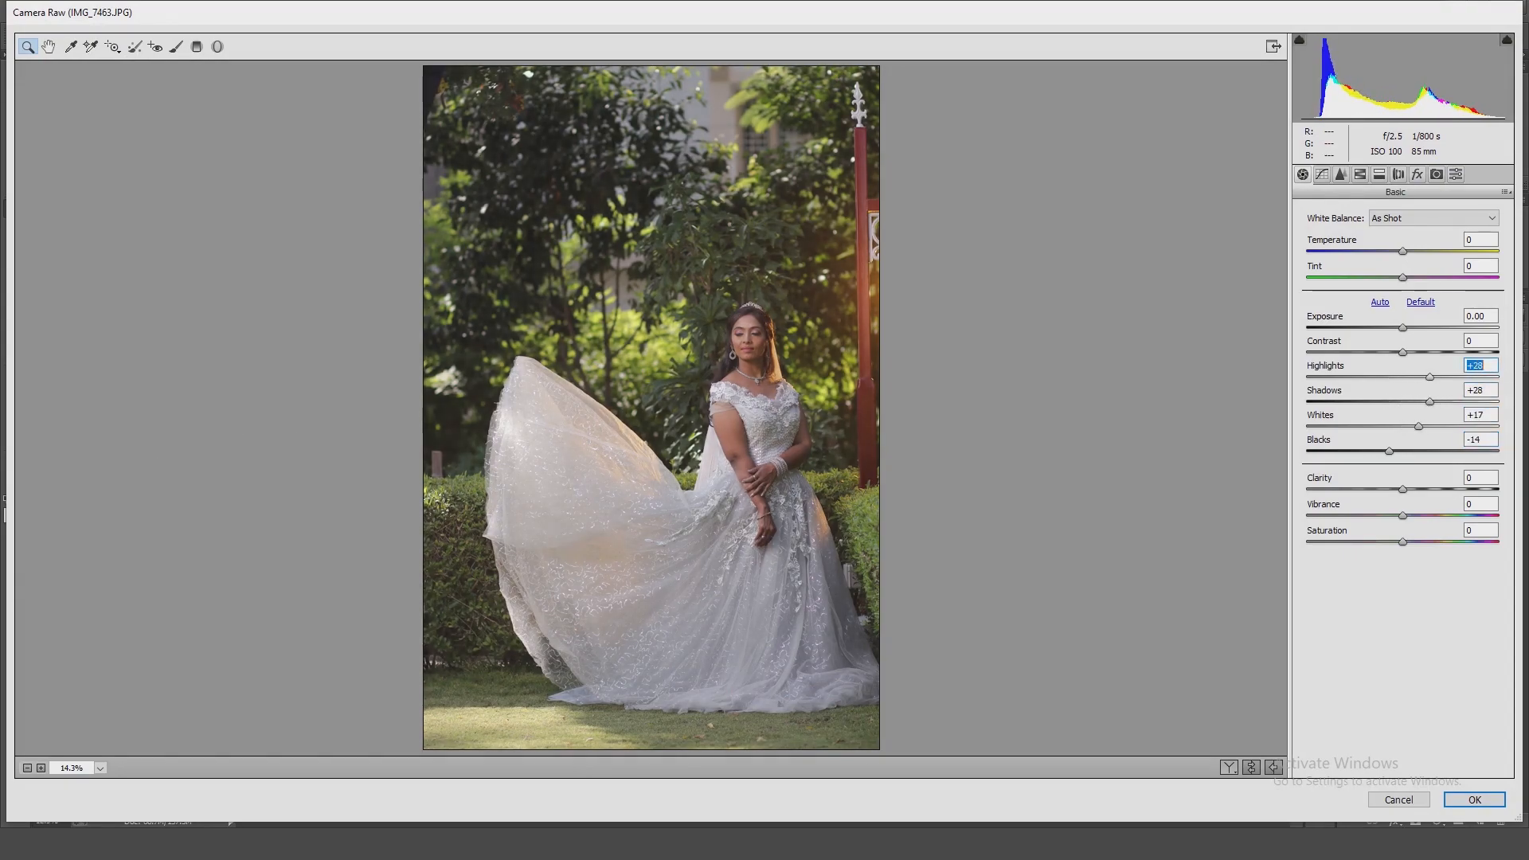
pyautogui.click(1321, 175)
pyautogui.click(1351, 435)
pyautogui.click(1461, 331)
pyautogui.hotkey('ctrl', 'alt', 'z')
pyautogui.hotkey('ctrl', 'alt', 'z')
pyautogui.moveTo(1352, 434); pyautogui.dragTo(1350, 437)
pyautogui.moveTo(1454, 331); pyautogui.dragTo(1451, 328)
# Shape the red, green and blue channel curves, adding a shadow point to each and a highlight point to red and green.
pyautogui.click(1421, 262)
pyautogui.click(1401, 290)
pyautogui.click(1350, 431)
pyautogui.click(1458, 327)
pyautogui.click(1421, 262)
pyautogui.click(1401, 304)
pyautogui.click(1349, 430)
pyautogui.click(1456, 328)
pyautogui.click(1421, 262)
pyautogui.click(1401, 318)
pyautogui.click(1348, 432)
# Set the HSL saturation to Reds +39, Yellows +47, Greens -41, Blues +36 and Magentas +38.
pyautogui.click(1359, 175)
pyautogui.click(1308, 236)
pyautogui.moveTo(1402, 367); pyautogui.dragTo(1446, 341)
pyautogui.click(1345, 235)
pyautogui.moveTo(1402, 288); pyautogui.dragTo(1439, 288)
pyautogui.moveTo(1402, 472); pyautogui.dragTo(1439, 472)
pyautogui.moveTo(1401, 419); pyautogui.dragTo(1437, 420)
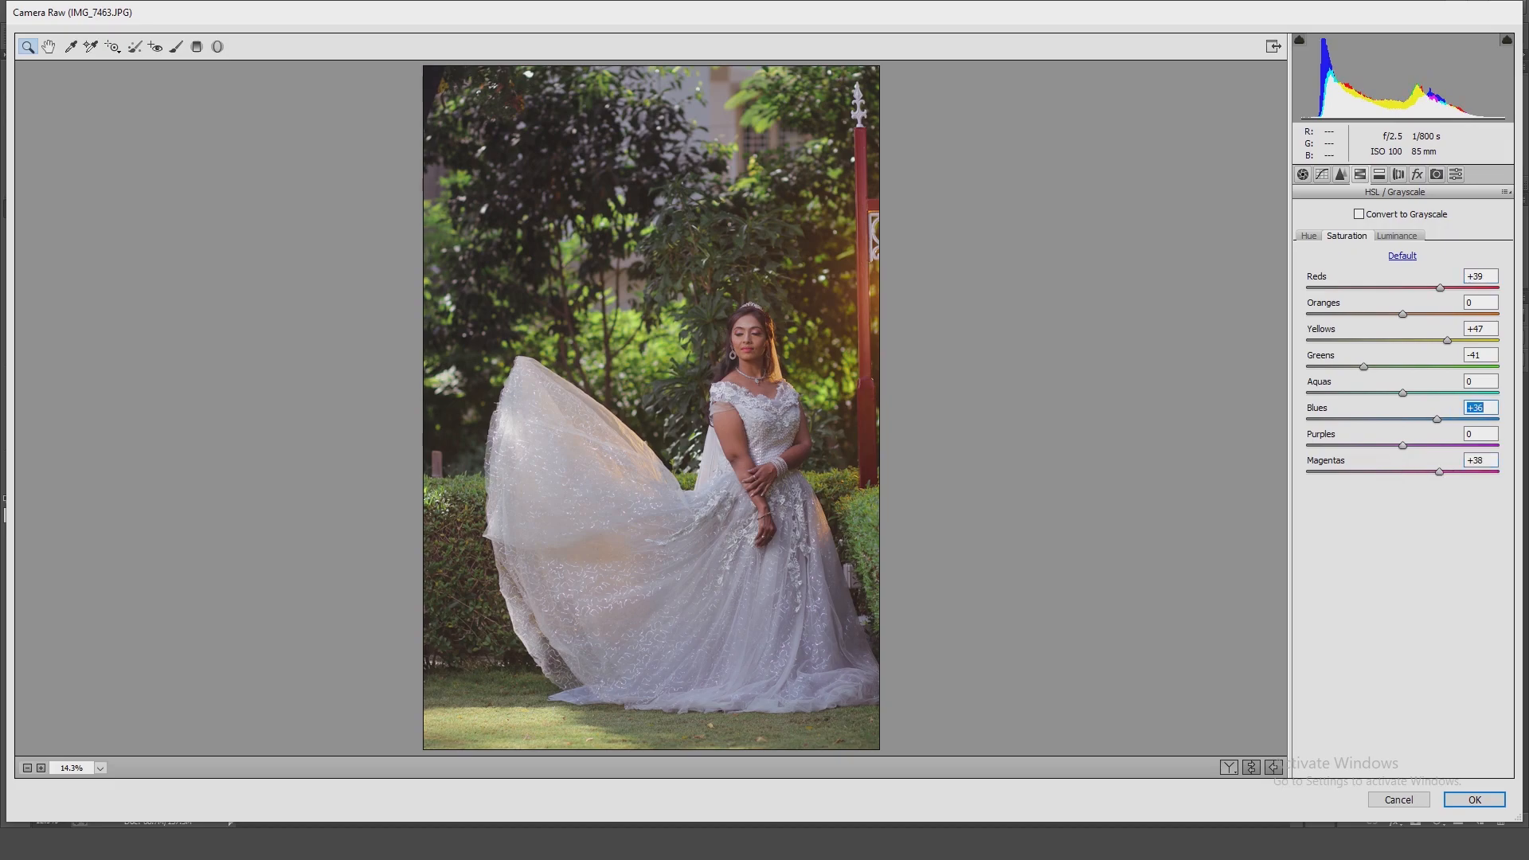
# Lower the HSL luminance of greens, yellows and magentas slightly, and raise that of reds and blues a little.
pyautogui.click(1396, 235)
pyautogui.moveTo(1402, 367)
pyautogui.mouseDown()
pyautogui.moveTo(1422, 367)
pyautogui.moveTo(1386, 367)
pyautogui.mouseUp()
pyautogui.moveTo(1402, 288)
pyautogui.mouseDown()
pyautogui.moveTo(1389, 289)
pyautogui.moveTo(1408, 314)
pyautogui.mouseUp()
pyautogui.moveTo(1402, 341); pyautogui.dragTo(1393, 341)
pyautogui.moveTo(1402, 472); pyautogui.dragTo(1394, 472)
pyautogui.moveTo(1402, 420)
pyautogui.mouseDown()
pyautogui.moveTo(1455, 399)
pyautogui.moveTo(1413, 400)
pyautogui.mouseUp()
# Fine-tune the Camera Calibration colour sliders and apply the Camera Raw edits to the photo.
pyautogui.click(1417, 174)
pyautogui.click(1436, 174)
pyautogui.moveTo(1401, 424); pyautogui.dragTo(1393, 499)
pyautogui.click(1475, 799)
# Duplicate the layer and, in Selective Color, raise Cyan and set Black to -15% for the Reds.
pyautogui.hotkey('ctrl', 'j')
pyautogui.click(108, 11)
pyautogui.moveTo(131, 51)
pyautogui.click(318, 293)
pyautogui.moveTo(1180, 206); pyautogui.dragTo(1194, 206)
pyautogui.moveTo(1180, 306); pyautogui.dragTo(1168, 306)
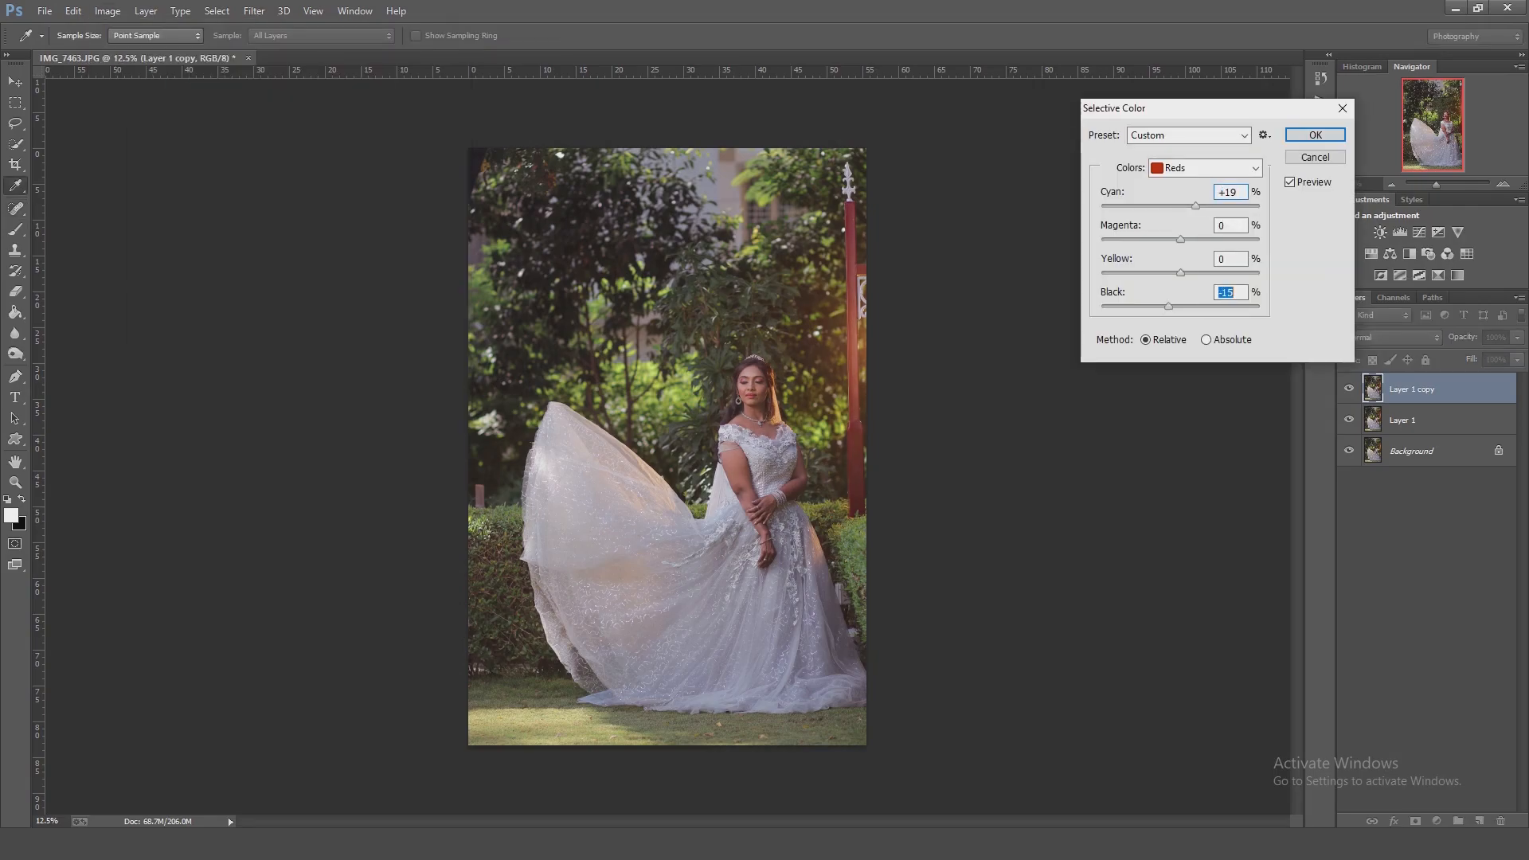
pyautogui.moveTo(1195, 206)
pyautogui.mouseDown()
pyautogui.moveTo(1259, 207)
pyautogui.moveTo(1206, 206)
pyautogui.mouseUp()
# Raise Black and Yellow and lower Magenta for the Greens in Selective Color.
pyautogui.click(1210, 168)
pyautogui.click(1194, 216)
pyautogui.moveTo(1180, 307)
pyautogui.mouseDown()
pyautogui.moveTo(1131, 306)
pyautogui.moveTo(1200, 307)
pyautogui.mouseUp()
pyautogui.moveTo(1180, 273)
pyautogui.mouseDown()
pyautogui.moveTo(1248, 273)
pyautogui.moveTo(1204, 273)
pyautogui.mouseUp()
pyautogui.moveTo(1180, 240); pyautogui.dragTo(1162, 239)
# Set Cyan, Magenta and Yellow to 1% for the Blacks and apply the Selective Color adjustment.
pyautogui.click(1211, 168)
pyautogui.click(1194, 307)
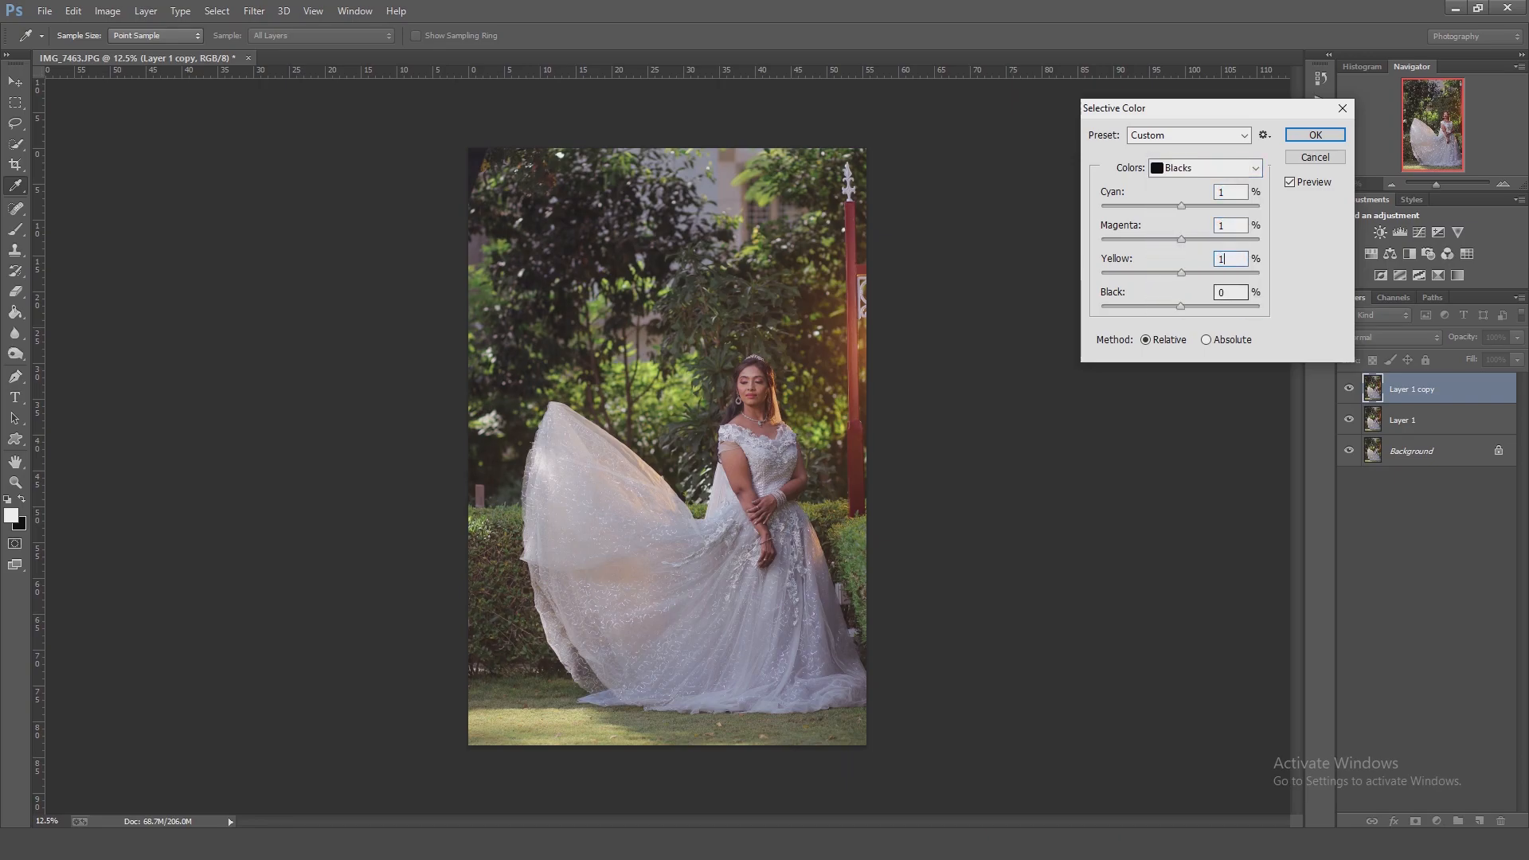
pyautogui.click(1315, 135)
# Duplicate the layer, clone darker grass over the bright patch in the lawn's lower-left corner, and compare before and after.
pyautogui.hotkey('ctrl', 'j')
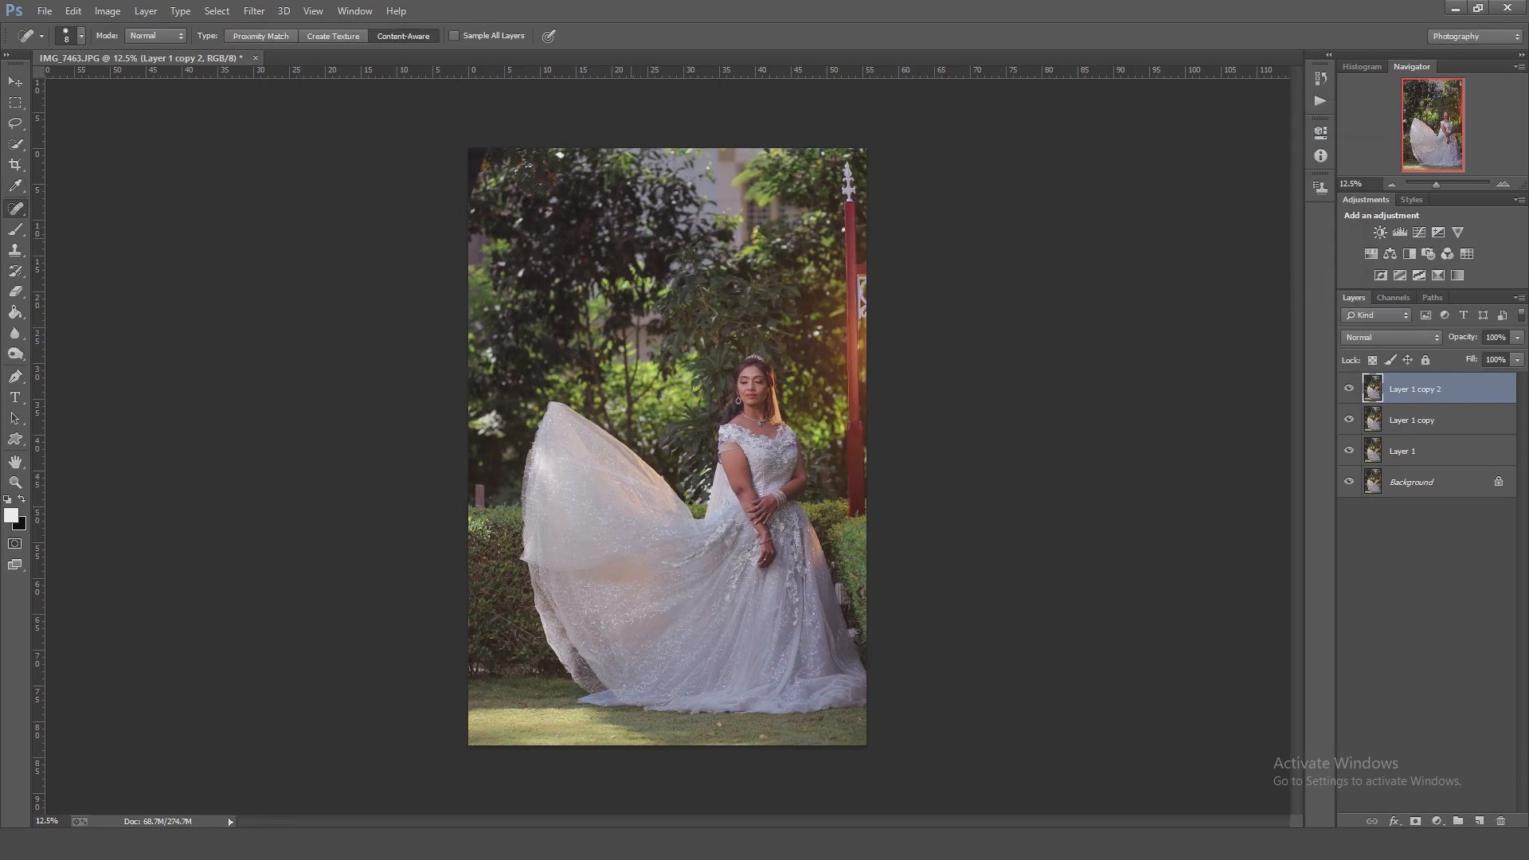
pyautogui.press('s')
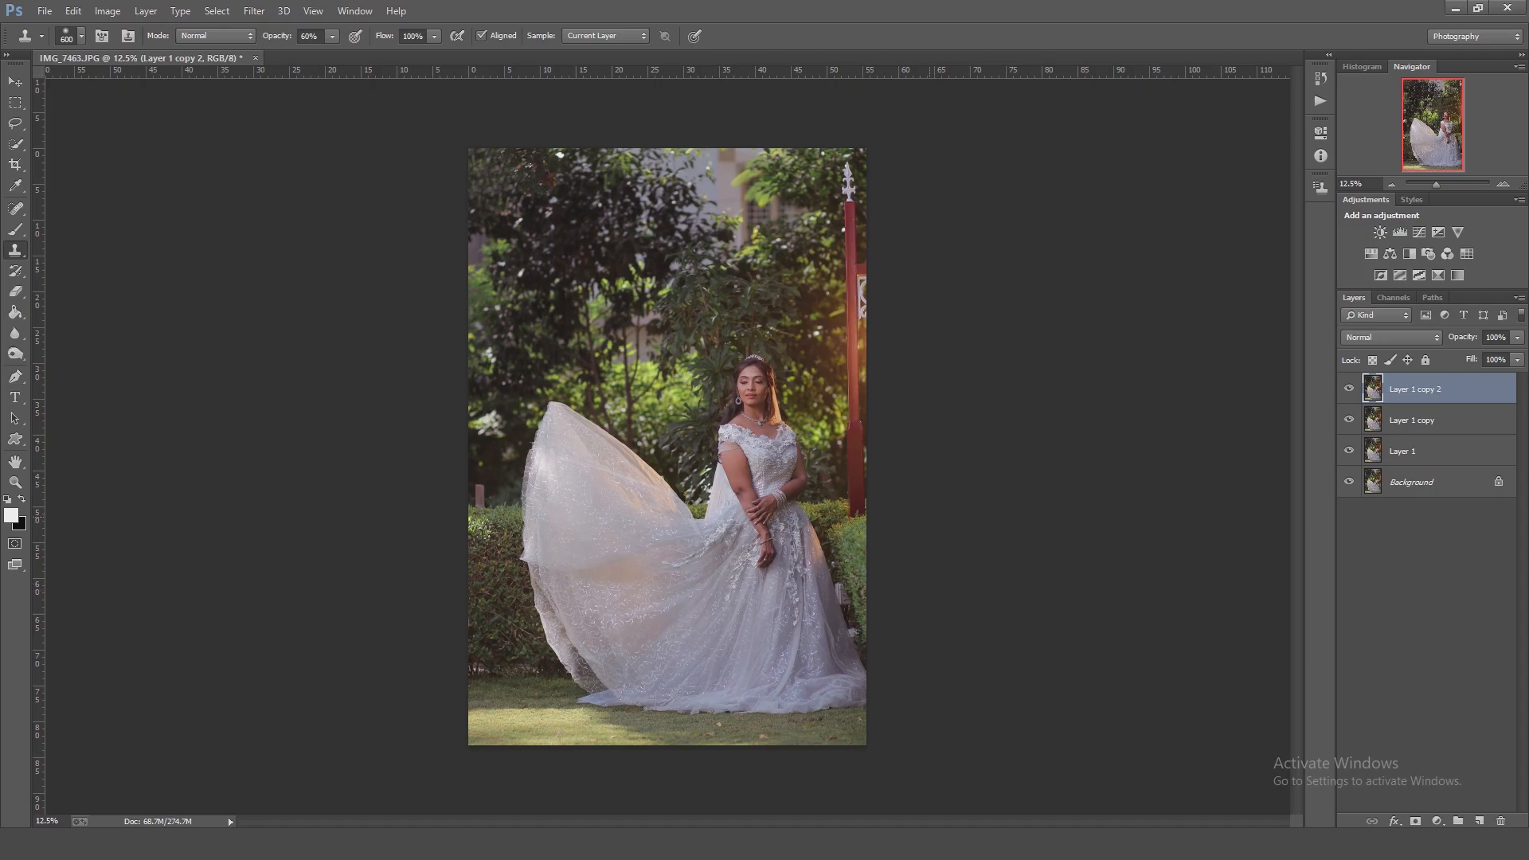
pyautogui.moveTo(637, 730); pyautogui.dragTo(474, 724)
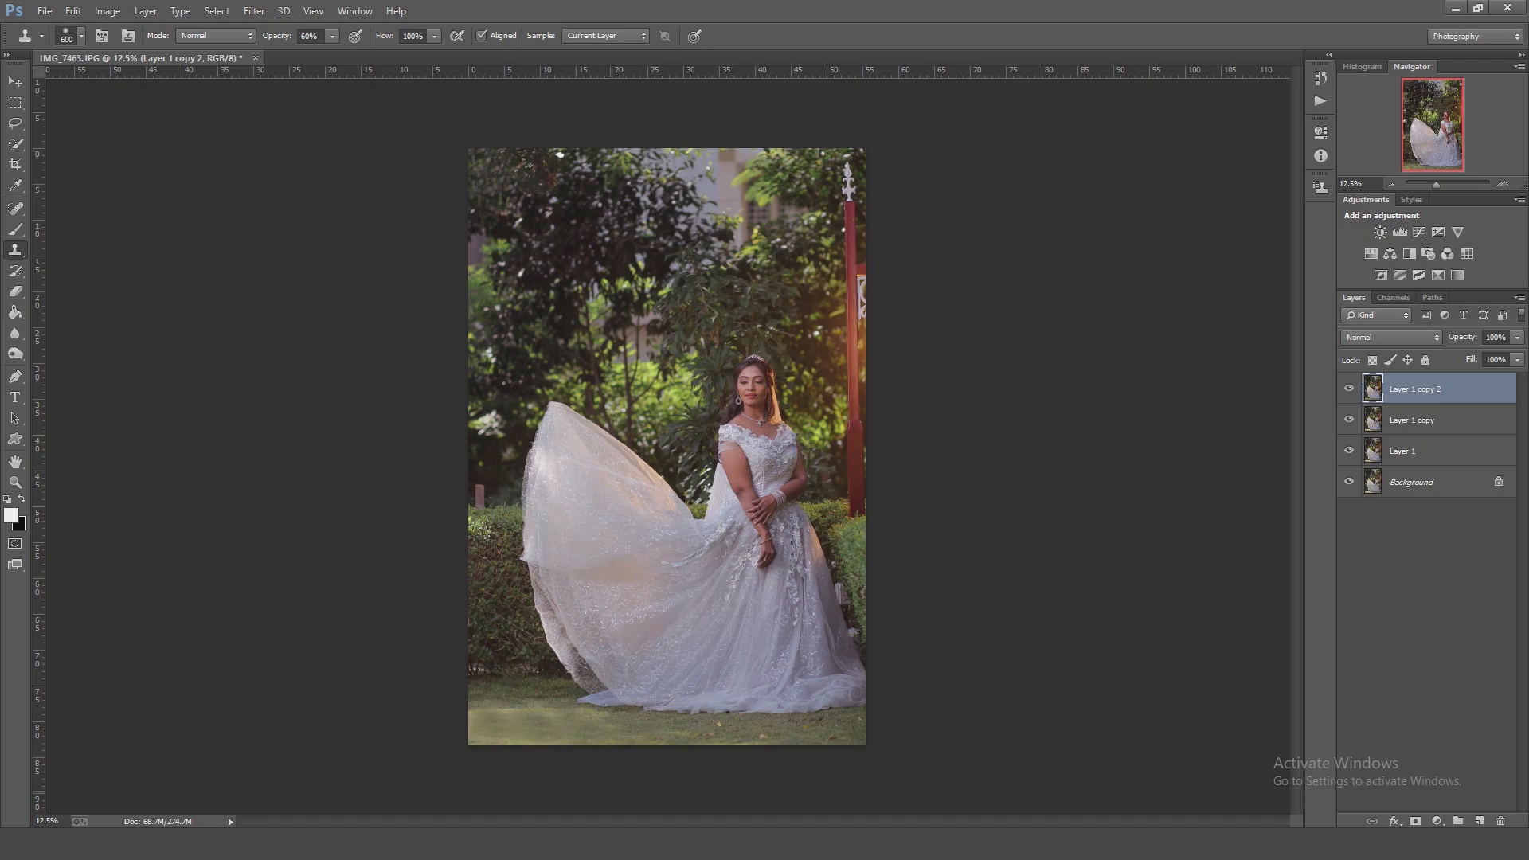
pyautogui.click(1349, 389)
pyautogui.click(1349, 388)
# Set the white balance to Temperature +2 and Tint -17 with Camera Raw and apply it.
pyautogui.hotkey('ctrl', 'shift', 'a')
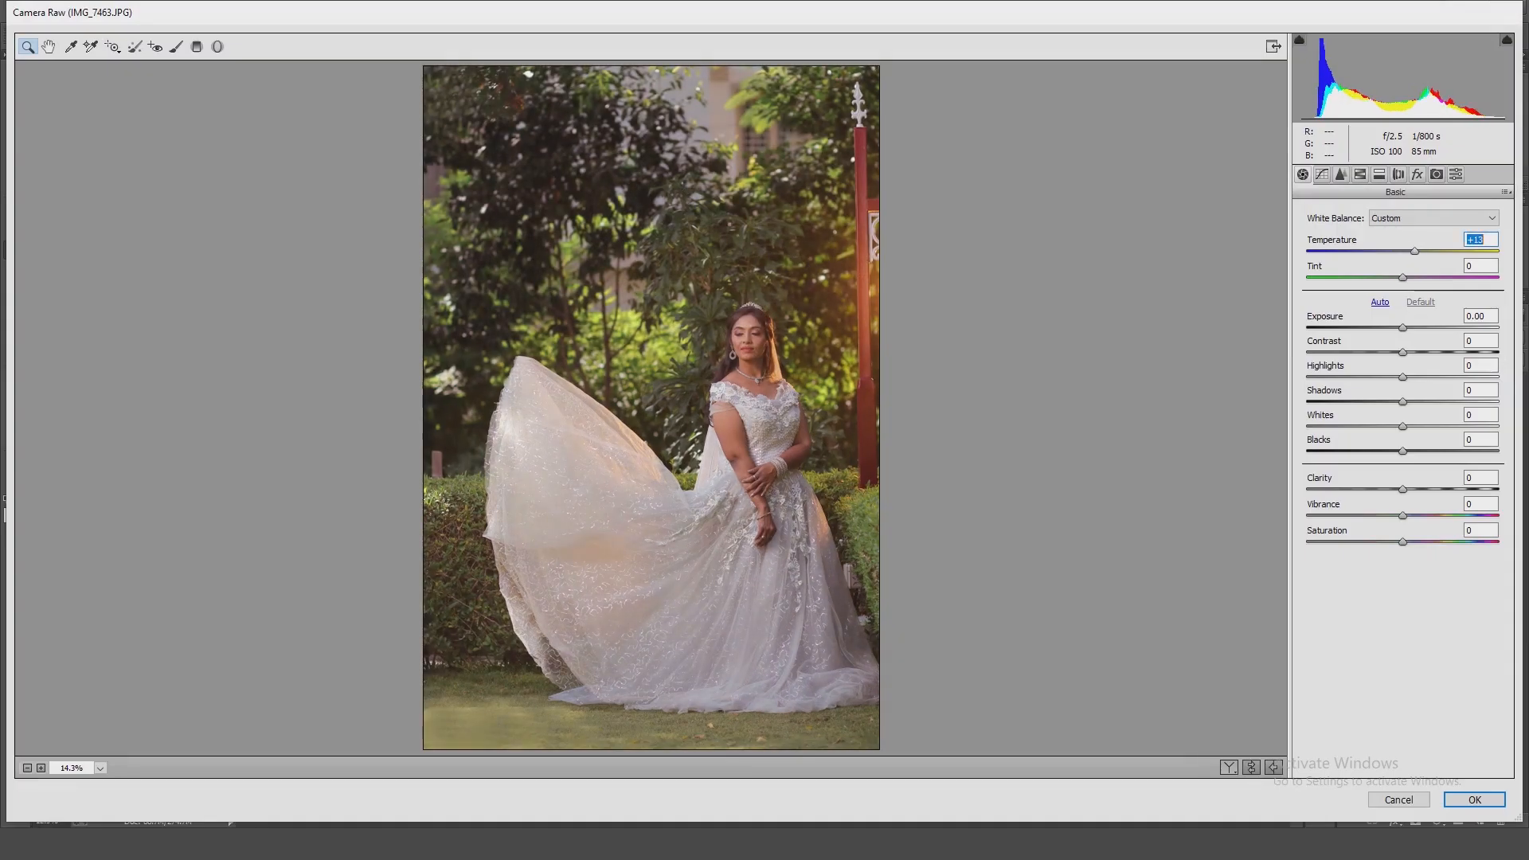
pyautogui.press('Up')
pyautogui.press('Up')
pyautogui.press('Up')
pyautogui.press('Up')
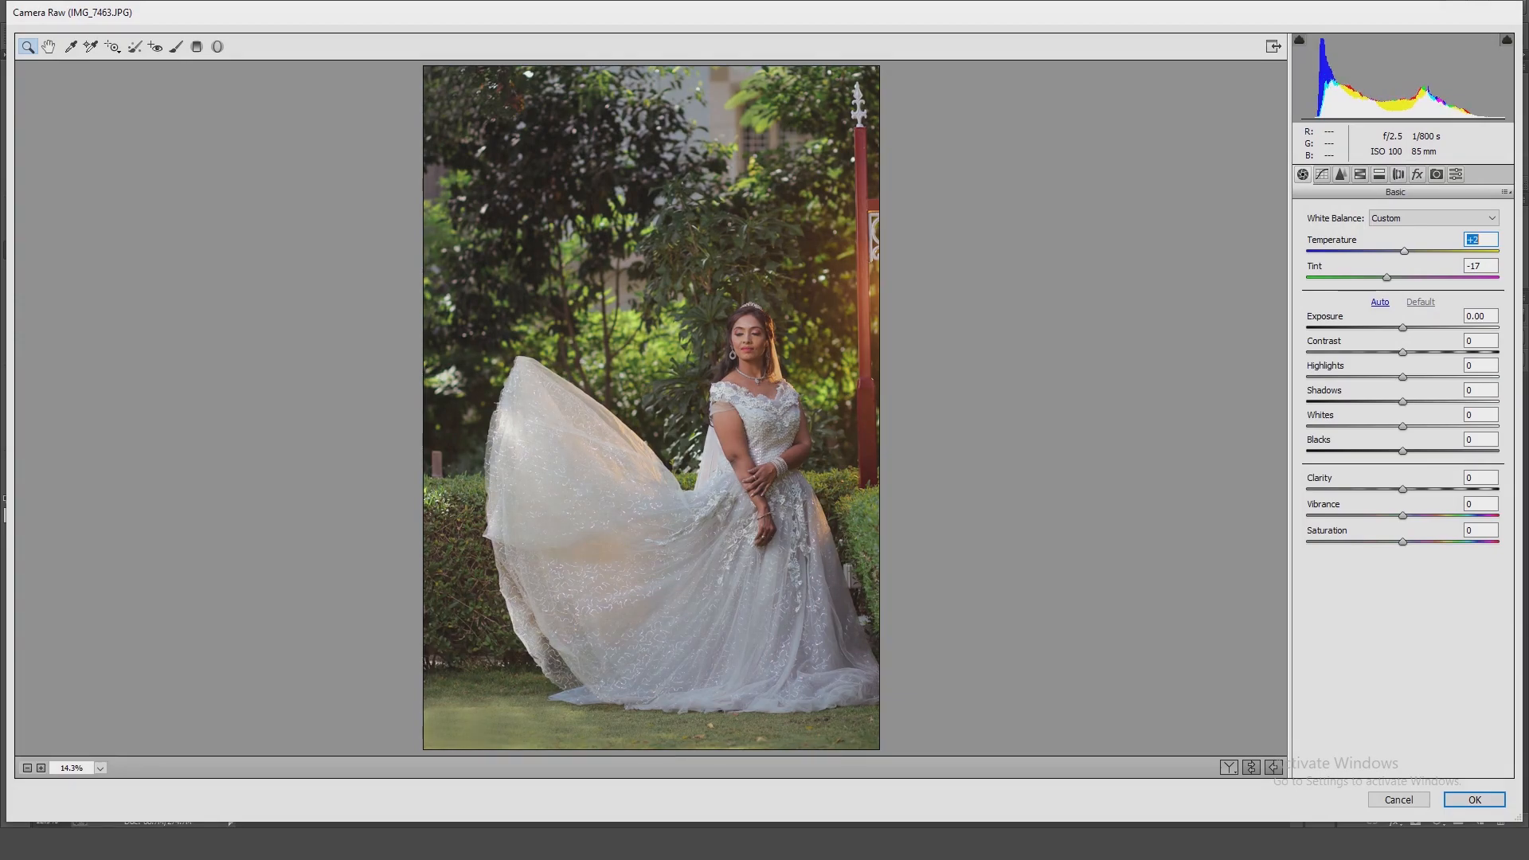
pyautogui.press('Return')
# Heal the small blemishes on the bride's forehead, nose and face with the Spot Healing Brush.
pyautogui.moveTo(691, 351); pyautogui.dragTo(781, 403)
pyautogui.press('j')
pyautogui.moveTo(801, 334); pyautogui.dragTo(815, 335)
pyautogui.click(872, 352)
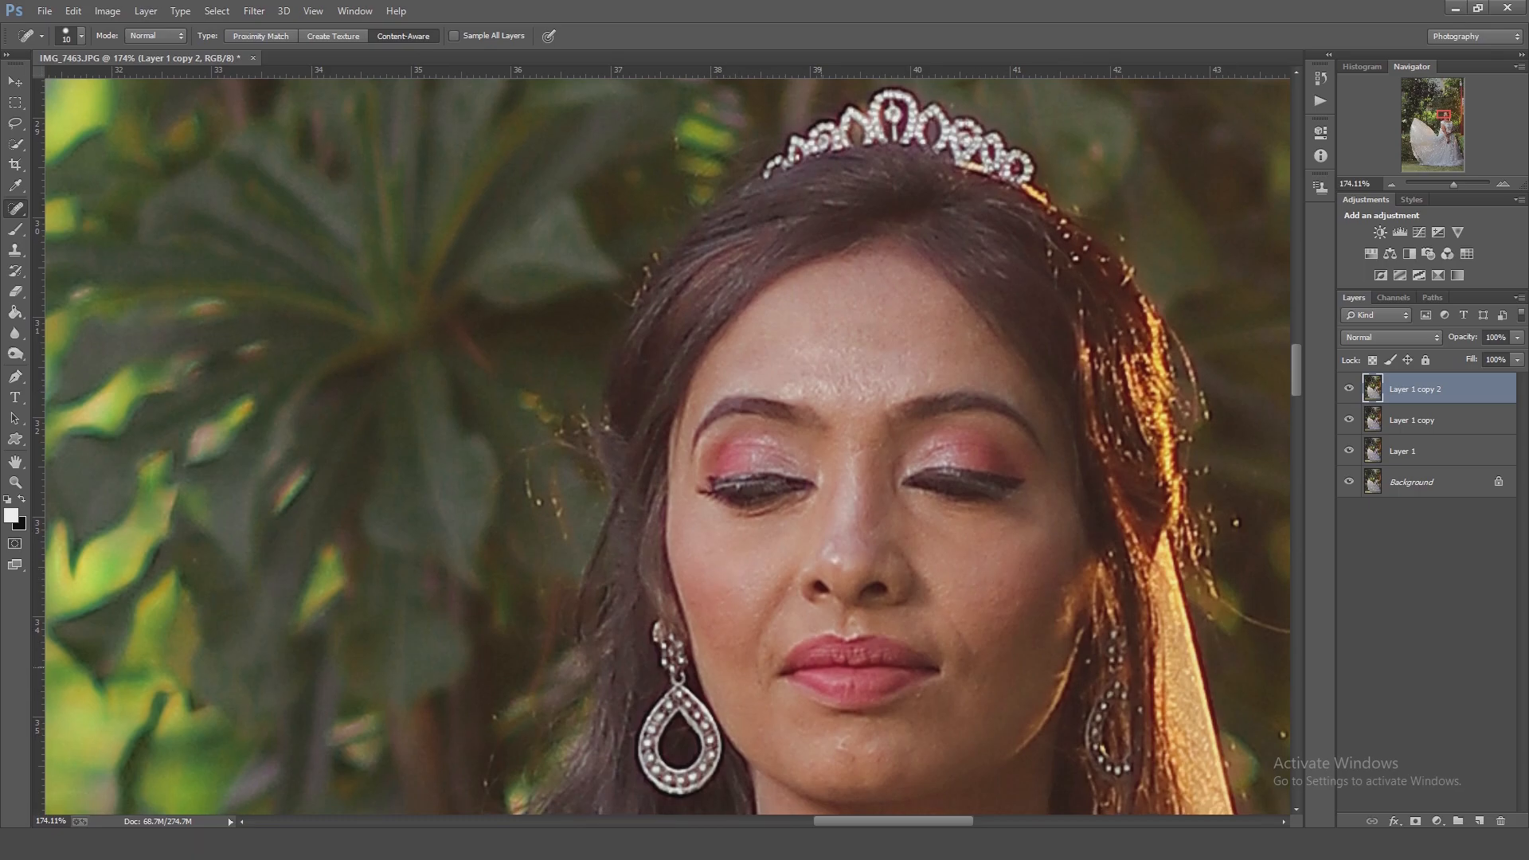
pyautogui.moveTo(770, 696); pyautogui.dragTo(740, 474)
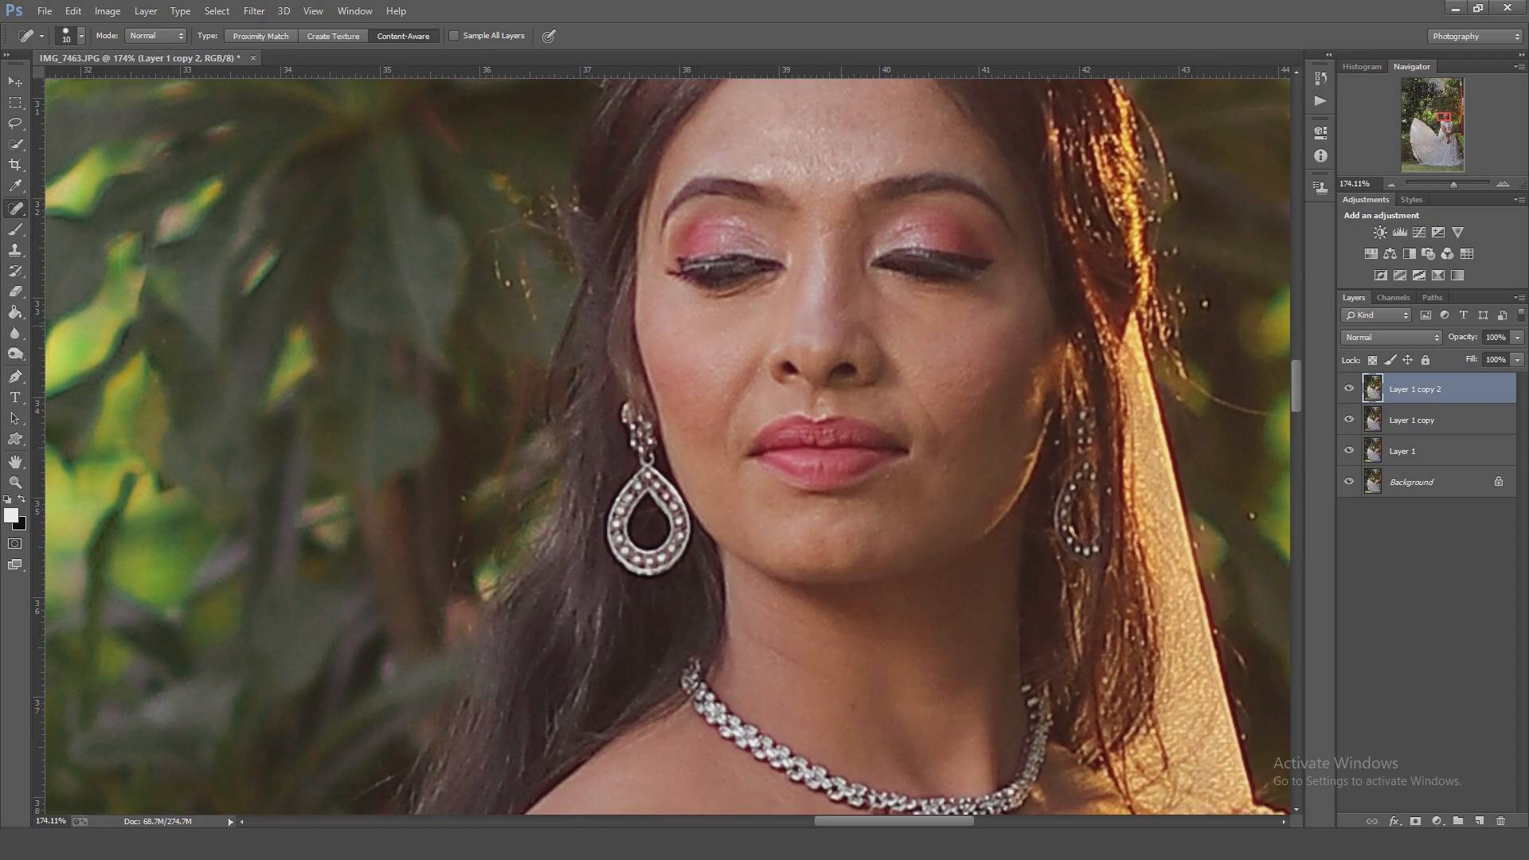
pyautogui.moveTo(840, 327); pyautogui.dragTo(841, 402)
pyautogui.click(827, 307)
# Heal the blemishes on the cheek beside the bride's mouth with the Spot Healing Brush.
pyautogui.moveTo(891, 556); pyautogui.dragTo(799, 320)
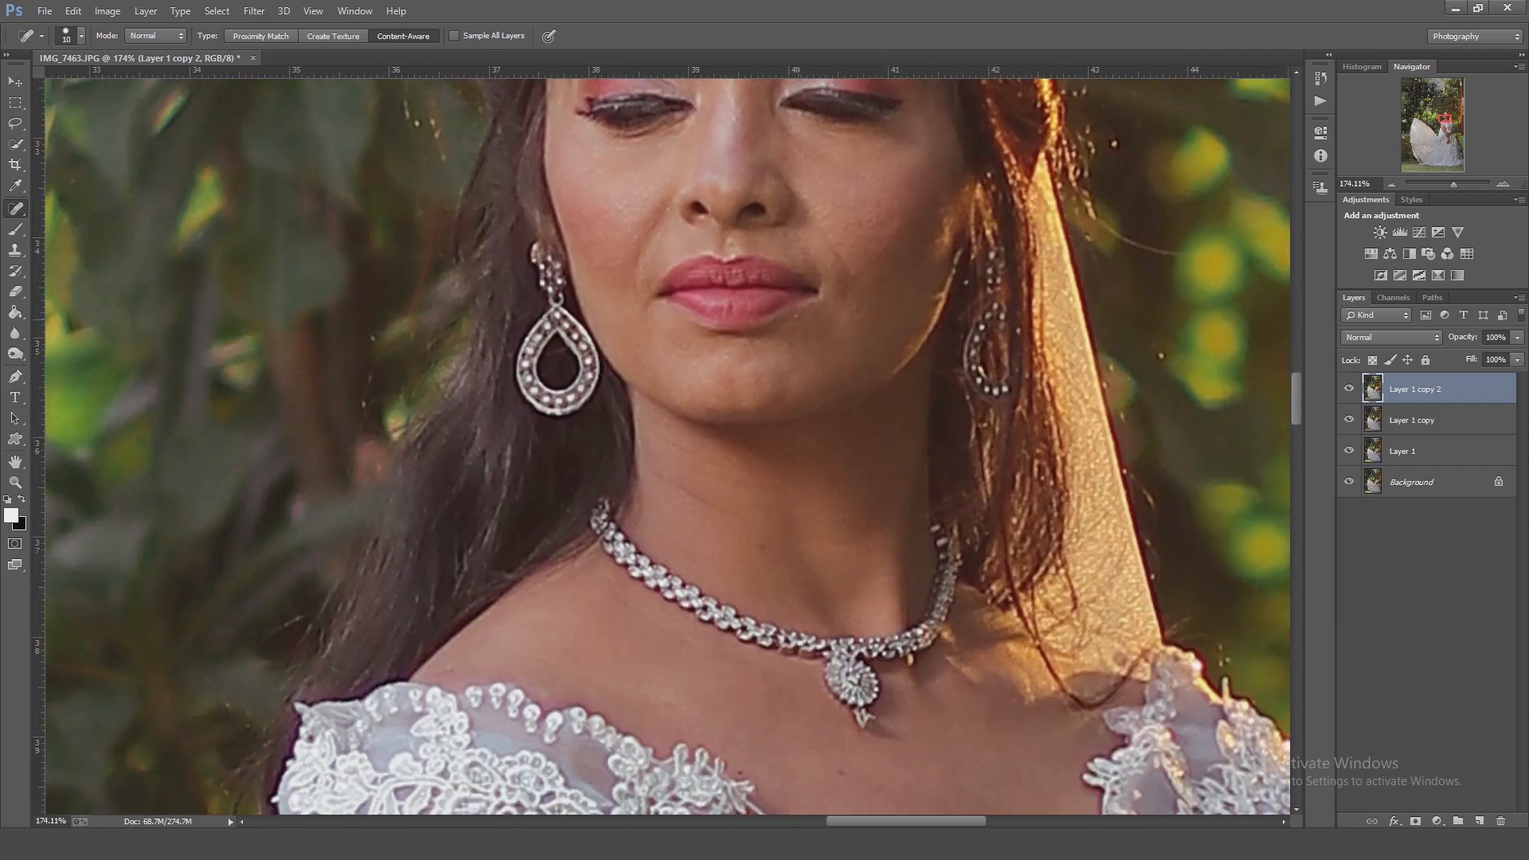
pyautogui.press('s')
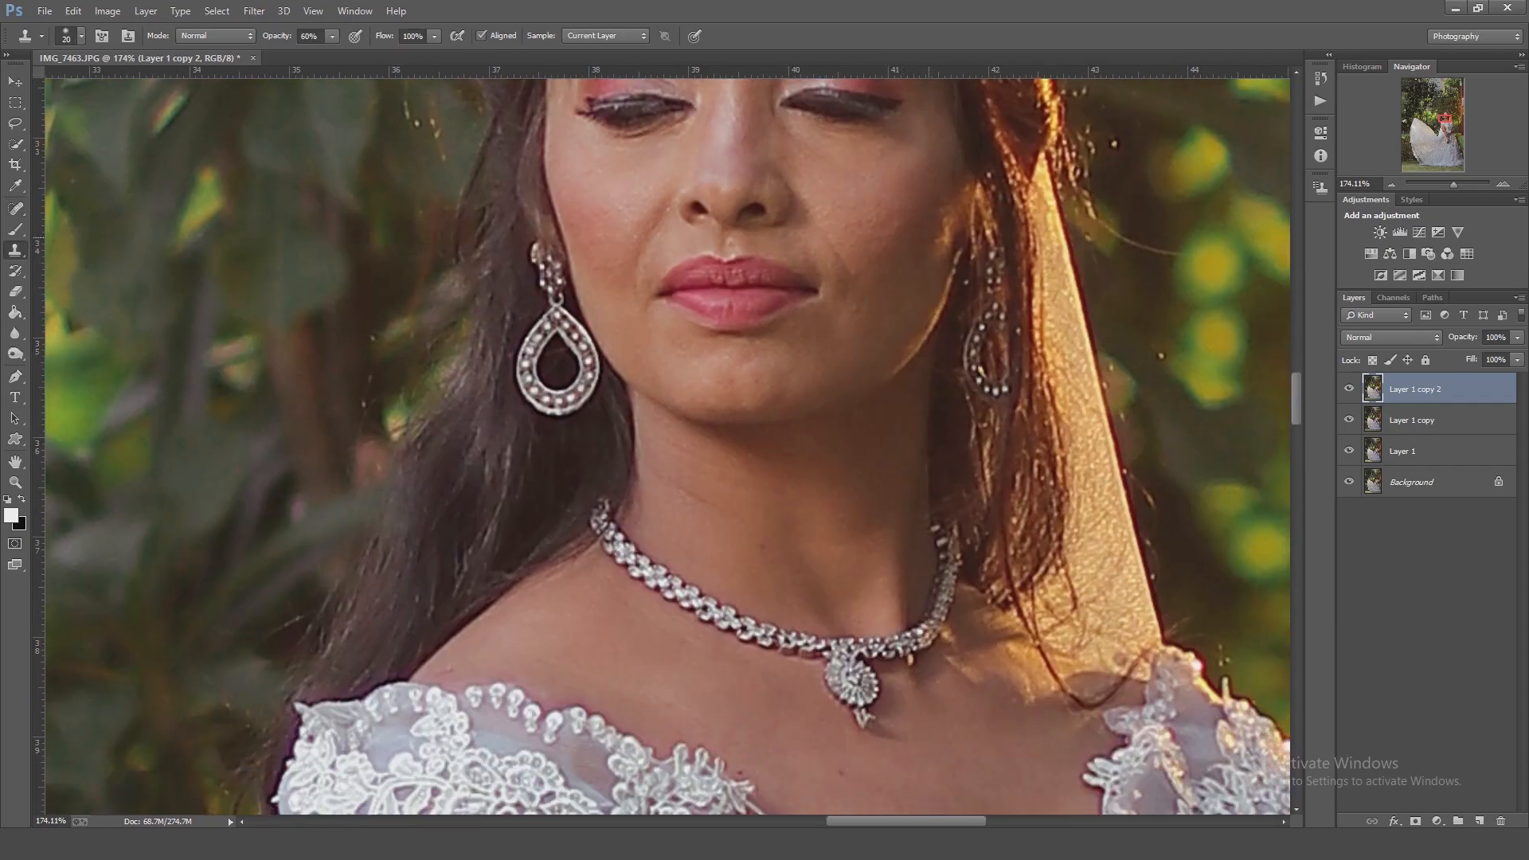
pyautogui.press('j')
pyautogui.moveTo(882, 202); pyautogui.dragTo(841, 227)
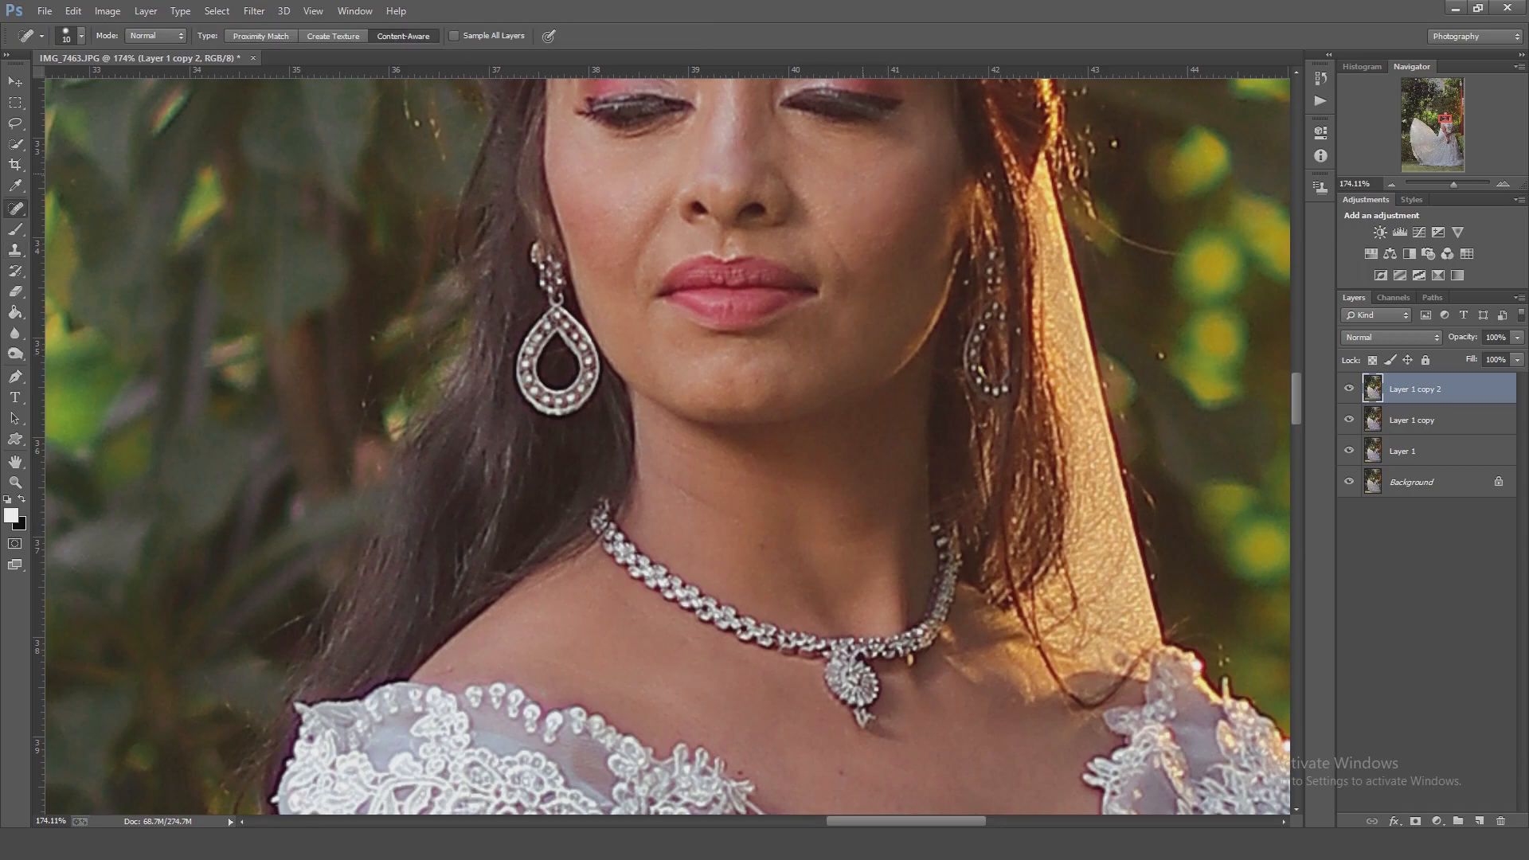
# Heal the remaining skin marks on the bride's chest, shoulders and arms.
pyautogui.moveTo(739, 485); pyautogui.dragTo(635, 237)
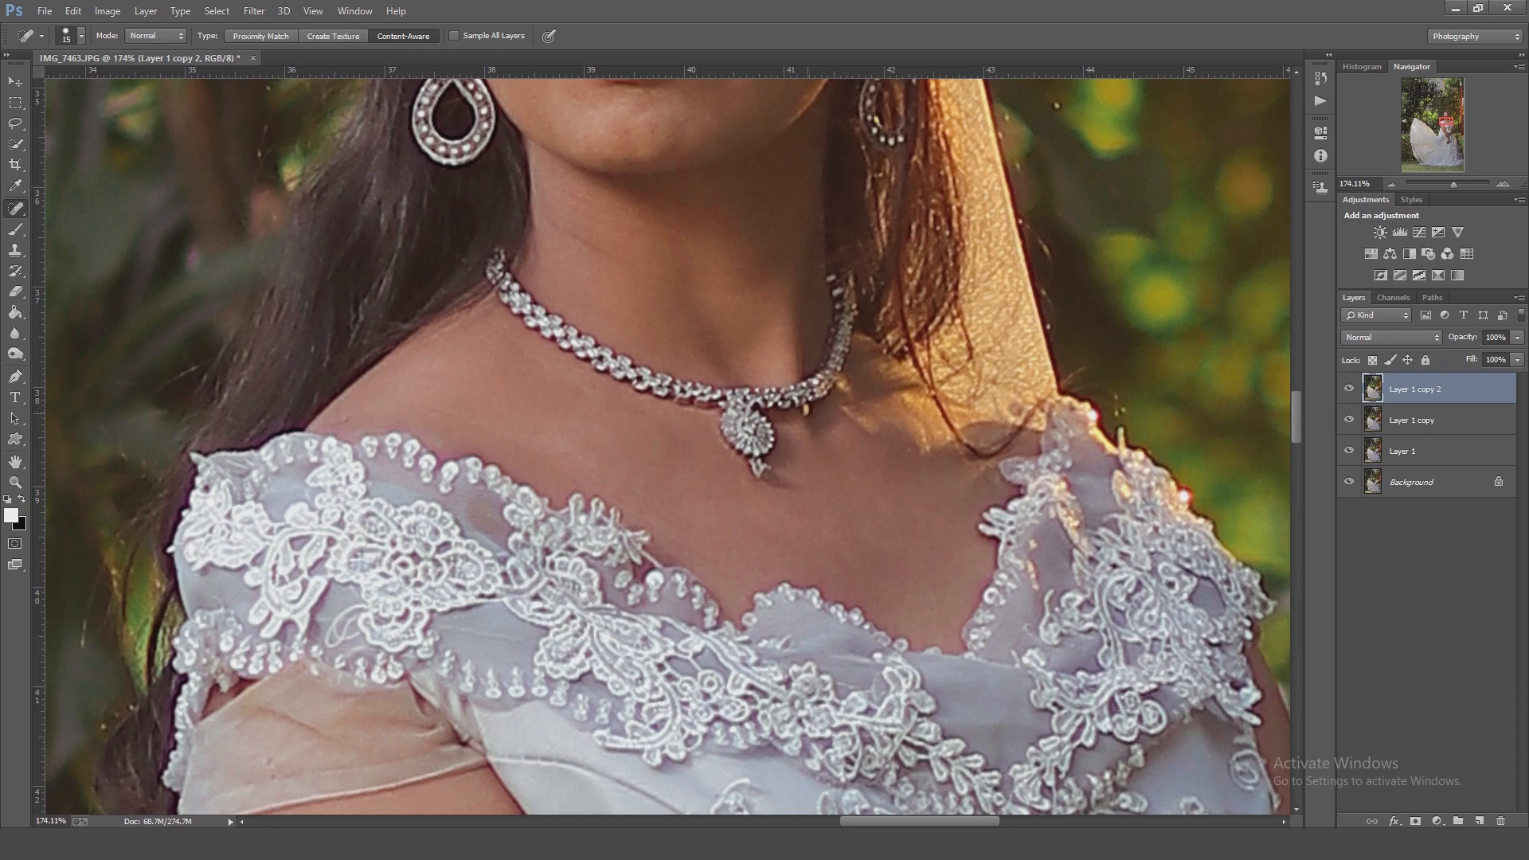
pyautogui.hotkey('ctrl', '-')
pyautogui.moveTo(487, 433); pyautogui.dragTo(386, 172)
pyautogui.moveTo(405, 470); pyautogui.dragTo(414, 484)
pyautogui.moveTo(944, 534); pyautogui.dragTo(741, 279)
pyautogui.moveTo(469, 593); pyautogui.dragTo(417, 330)
pyautogui.moveTo(411, 621)
pyautogui.mouseDown()
pyautogui.moveTo(355, 333)
pyautogui.moveTo(475, 773)
pyautogui.mouseUp()
pyautogui.click(335, 351)
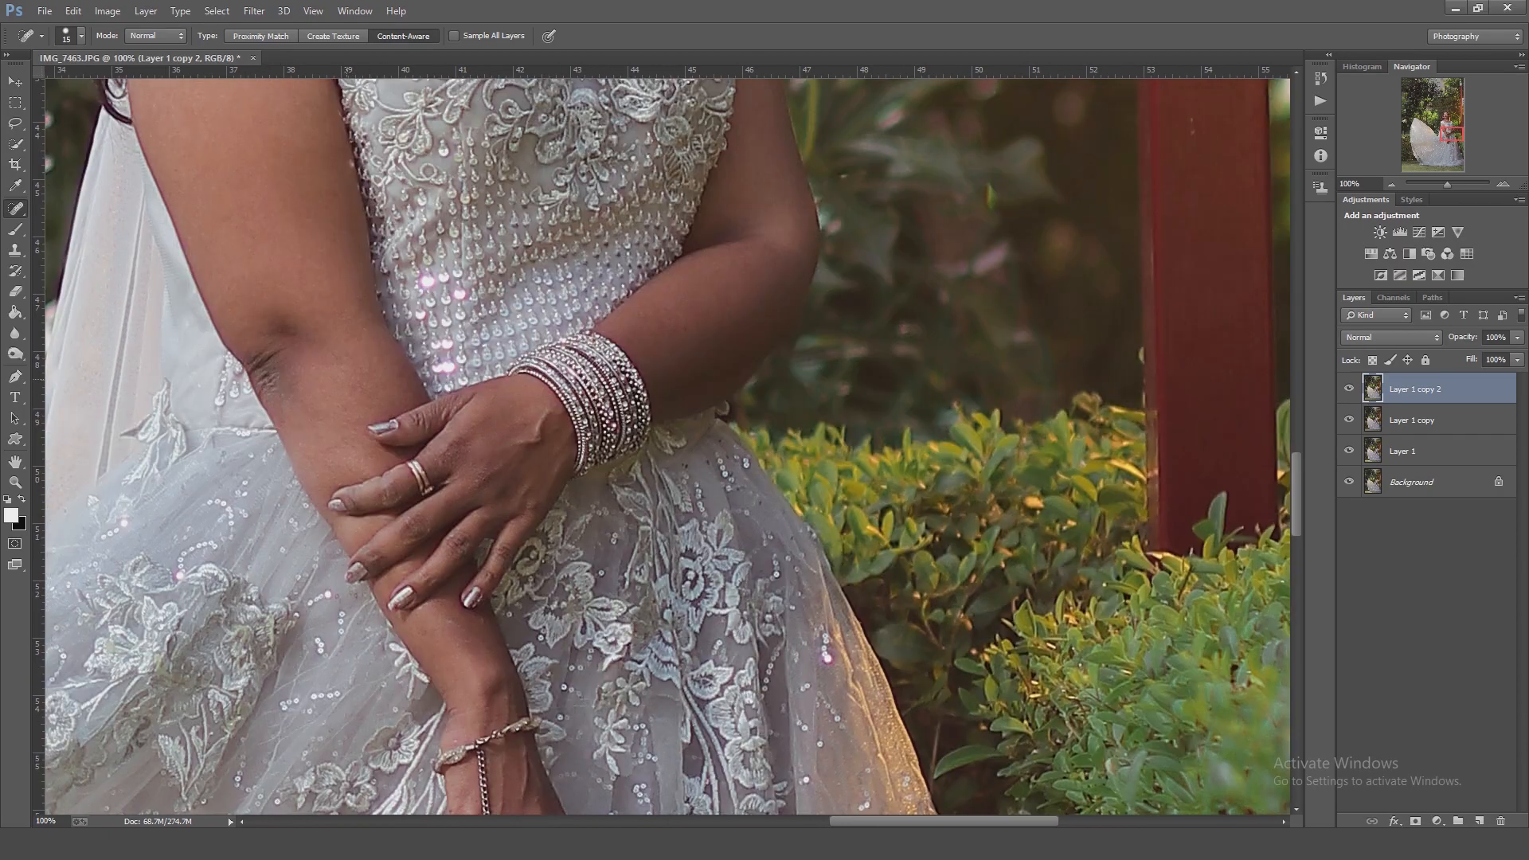
# Open the Portraiture filter on the retouched layer and preview the bride's face.
pyautogui.hotkey('ctrl', '-')
pyautogui.hotkey('ctrl', '-')
pyautogui.hotkey('ctrl', '-')
pyautogui.hotkey('ctrl', '-')
pyautogui.hotkey('ctrl', '-')
pyautogui.hotkey('ctrl', '-')
pyautogui.click(254, 11)
pyautogui.moveTo(287, 405)
pyautogui.click(509, 421)
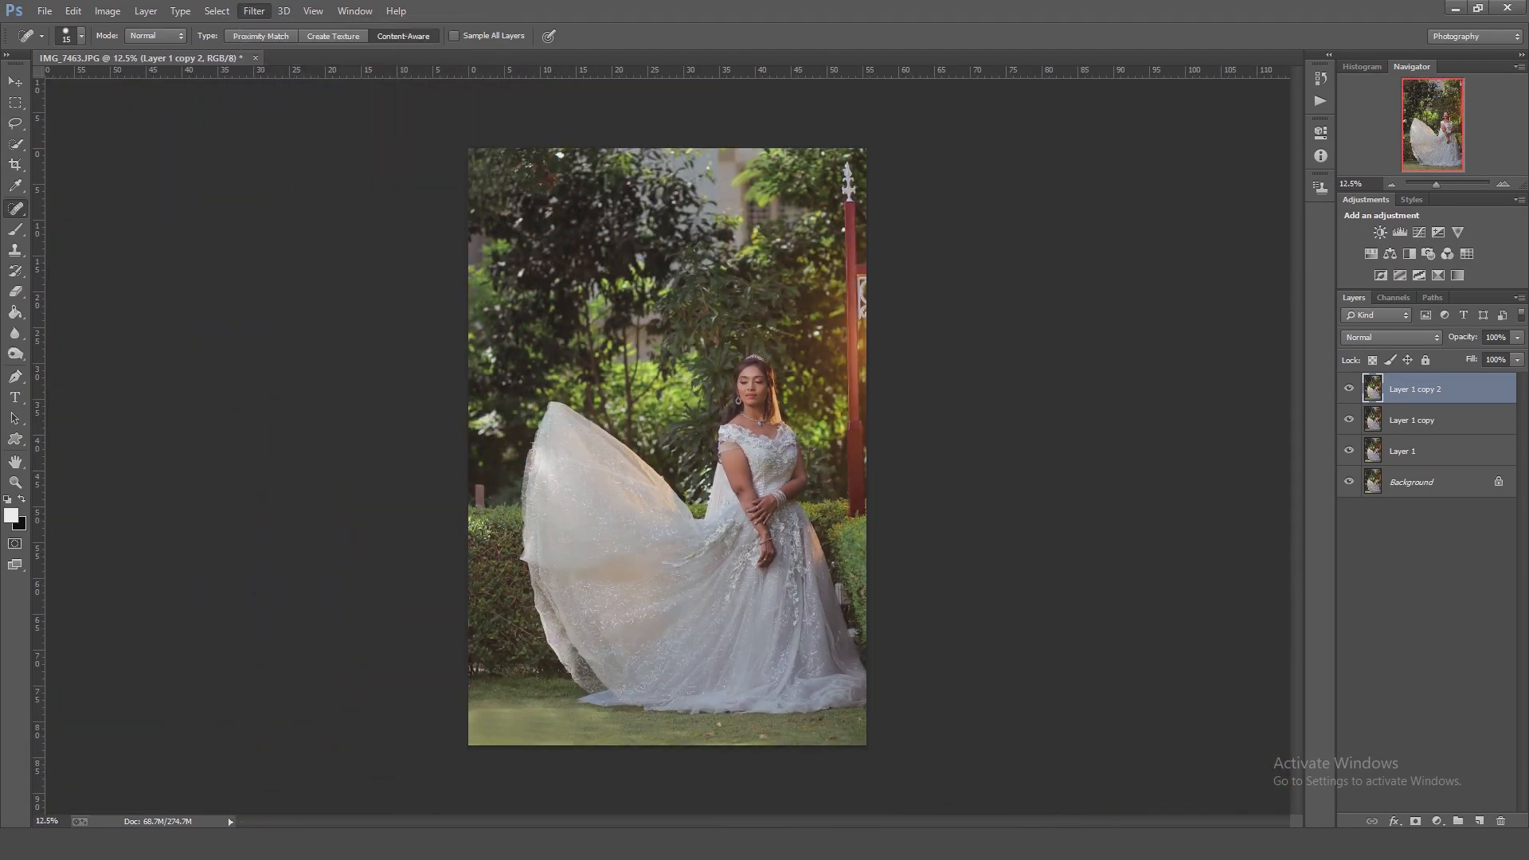
pyautogui.keyDown('ctrl'); pyautogui.click(952, 292); pyautogui.keyUp('ctrl')
pyautogui.click(546, 478)
pyautogui.click(720, 231)
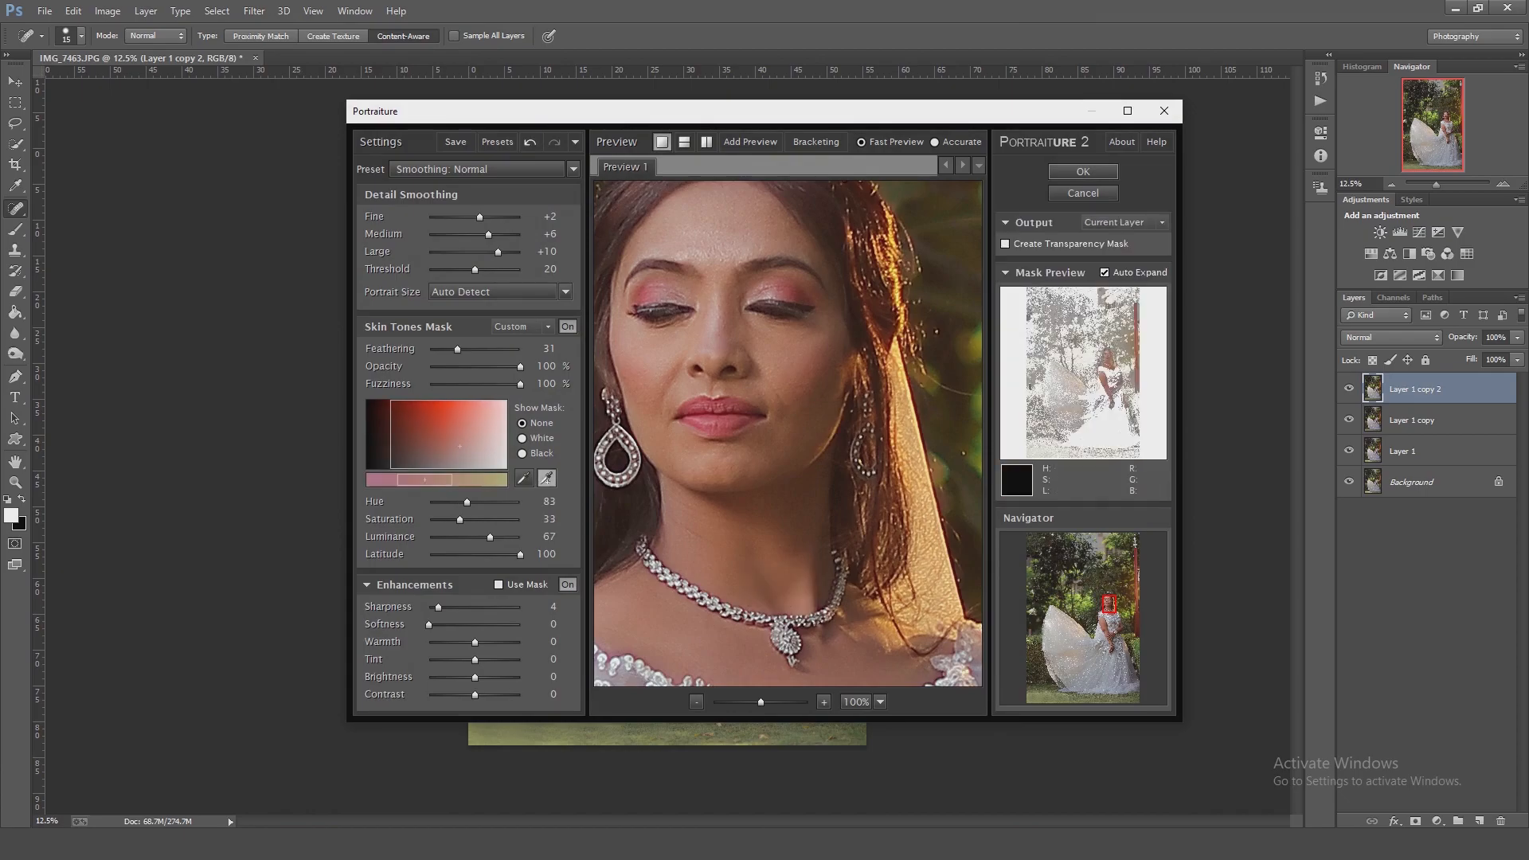
# Try different Portraiture presets and apply the chosen skin smoothing.
pyautogui.click(480, 169)
pyautogui.click(446, 229)
pyautogui.click(481, 169)
pyautogui.click(469, 331)
pyautogui.press('Return')
# Duplicate the layer, then adjust the shadow and highlight points of the green channel curve in Camera Raw and apply.
pyautogui.hotkey('ctrl', 'j')
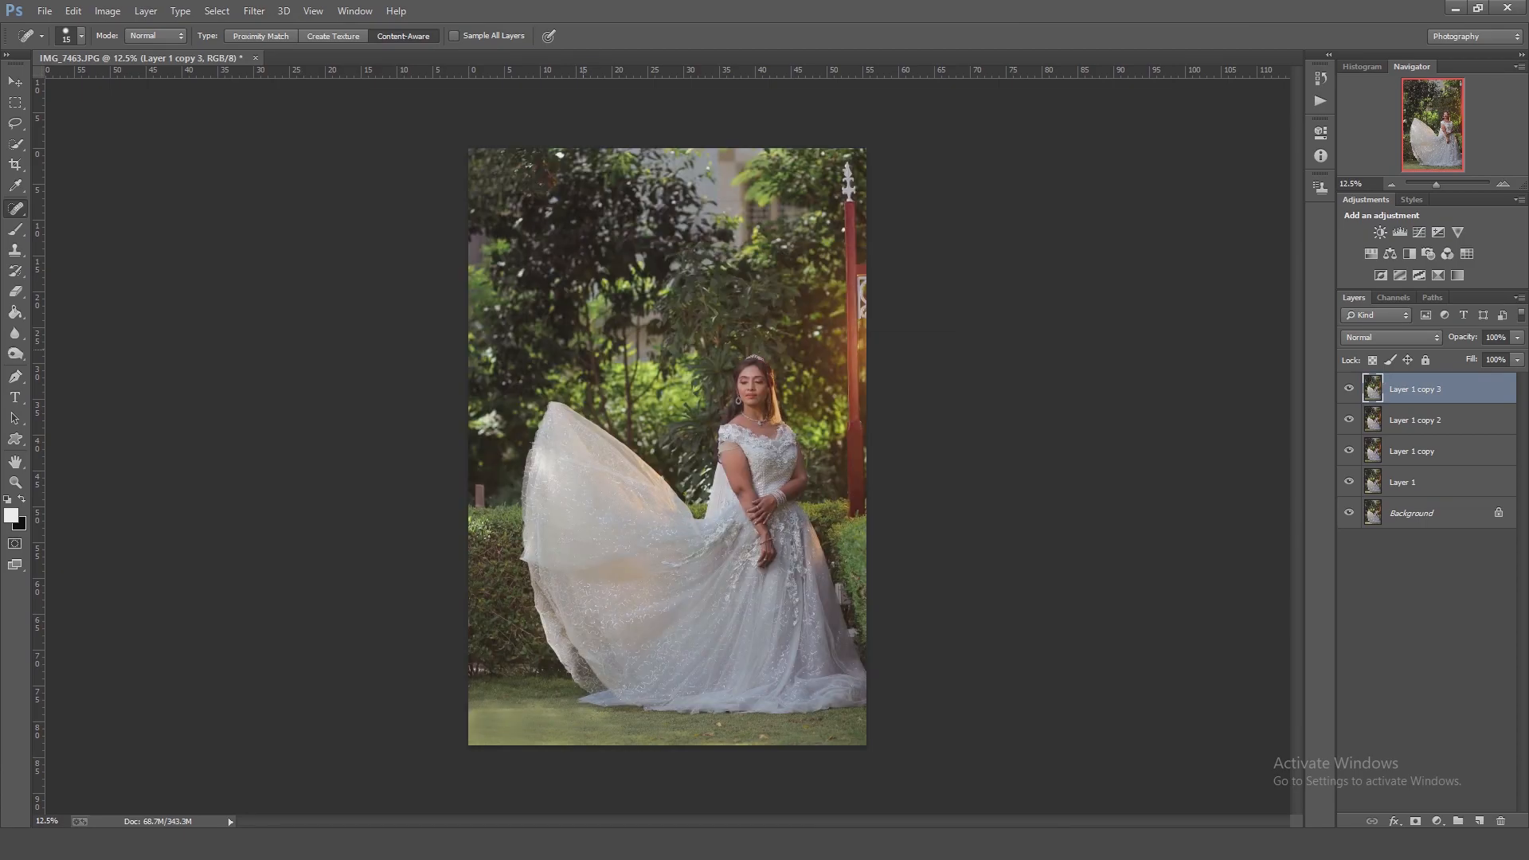
pyautogui.hotkey('ctrl', 'shift', 'a')
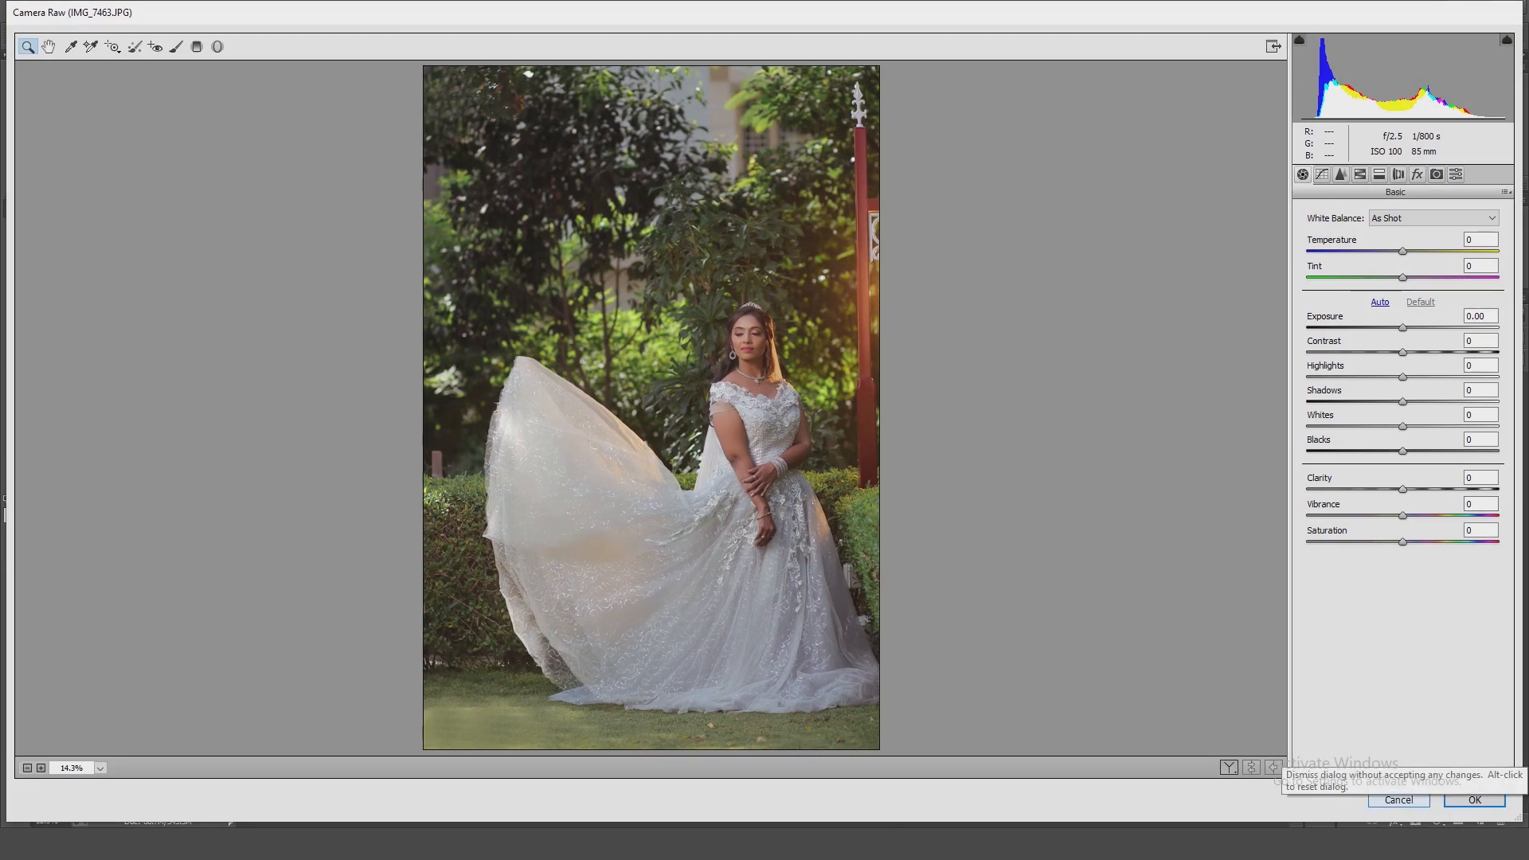
pyautogui.click(1322, 175)
pyautogui.click(1389, 262)
pyautogui.click(1374, 301)
pyautogui.moveTo(1350, 434); pyautogui.dragTo(1347, 430)
pyautogui.moveTo(1454, 328); pyautogui.dragTo(1475, 356)
pyautogui.click(1475, 799)
# Change the duplicated layer's blend mode and lower its opacity.
pyautogui.click(1517, 337)
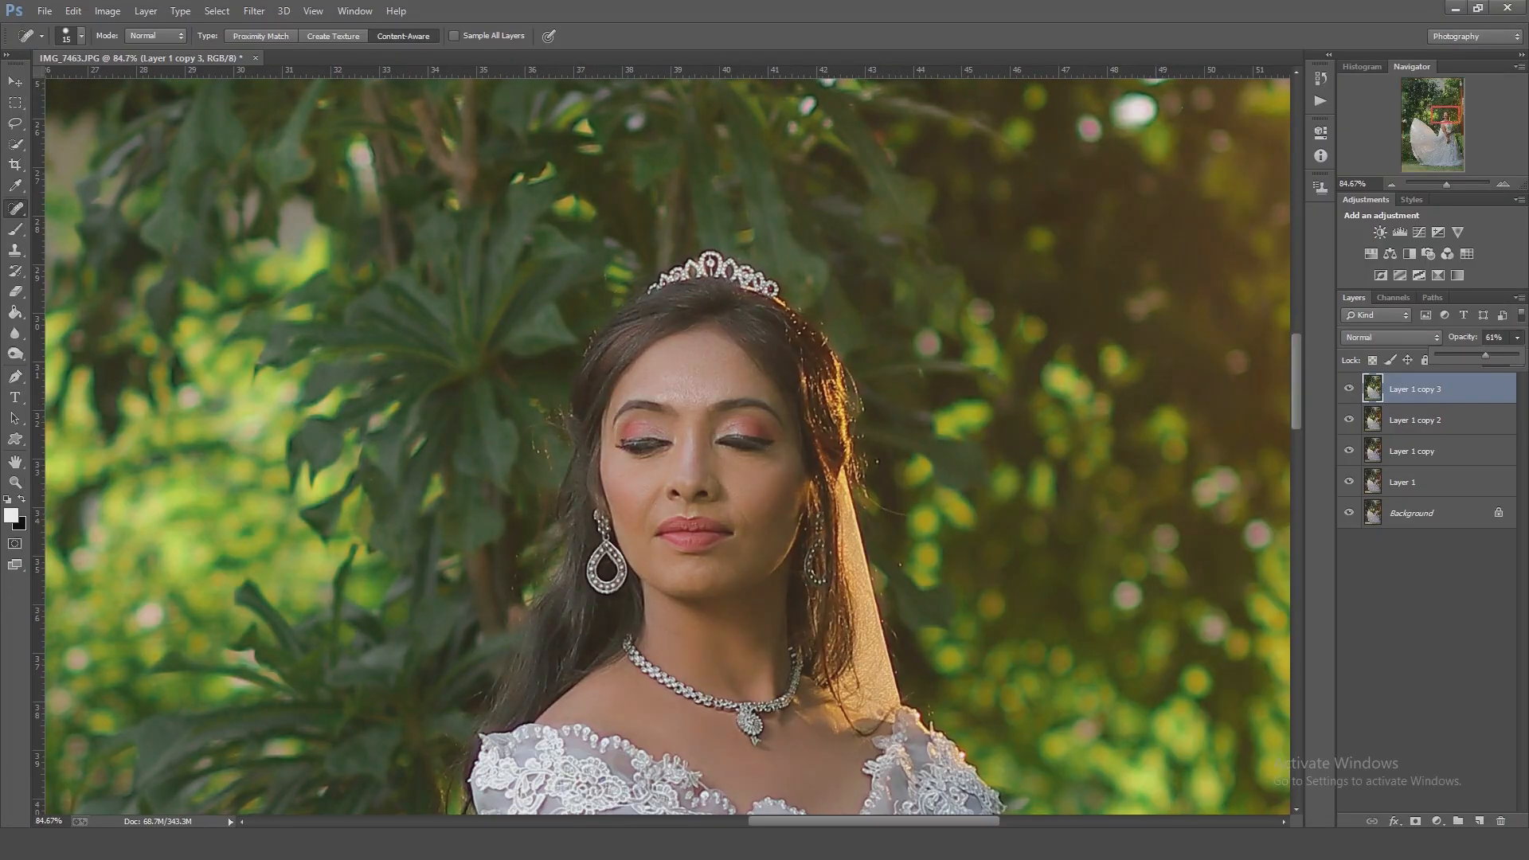
pyautogui.click(1389, 337)
pyautogui.click(1389, 736)
pyautogui.hotkey('ctrl', '-')
pyautogui.hotkey('ctrl', '-')
pyautogui.hotkey('ctrl', '-')
pyautogui.click(1517, 338)
pyautogui.moveTo(1517, 356); pyautogui.dragTo(1467, 356)
pyautogui.press('Return')
# Fine-tune the top layer's opacity against the image without it and merge it into the layer below.
pyautogui.hotkey('ctrl', '-')
pyautogui.hotkey('ctrl', '-')
pyautogui.hotkey('ctrl', '-')
pyautogui.click(1348, 388)
pyautogui.click(1348, 388)
pyautogui.click(1517, 337)
pyautogui.click(1348, 389)
pyautogui.click(1348, 389)
pyautogui.click(1516, 337)
pyautogui.press('Return')
pyautogui.hotkey('ctrl', 'e')
pyautogui.moveTo(1347, 389)
pyautogui.mouseDown()
pyautogui.moveTo(1348, 419)
pyautogui.moveTo(1348, 388)
pyautogui.mouseUp()
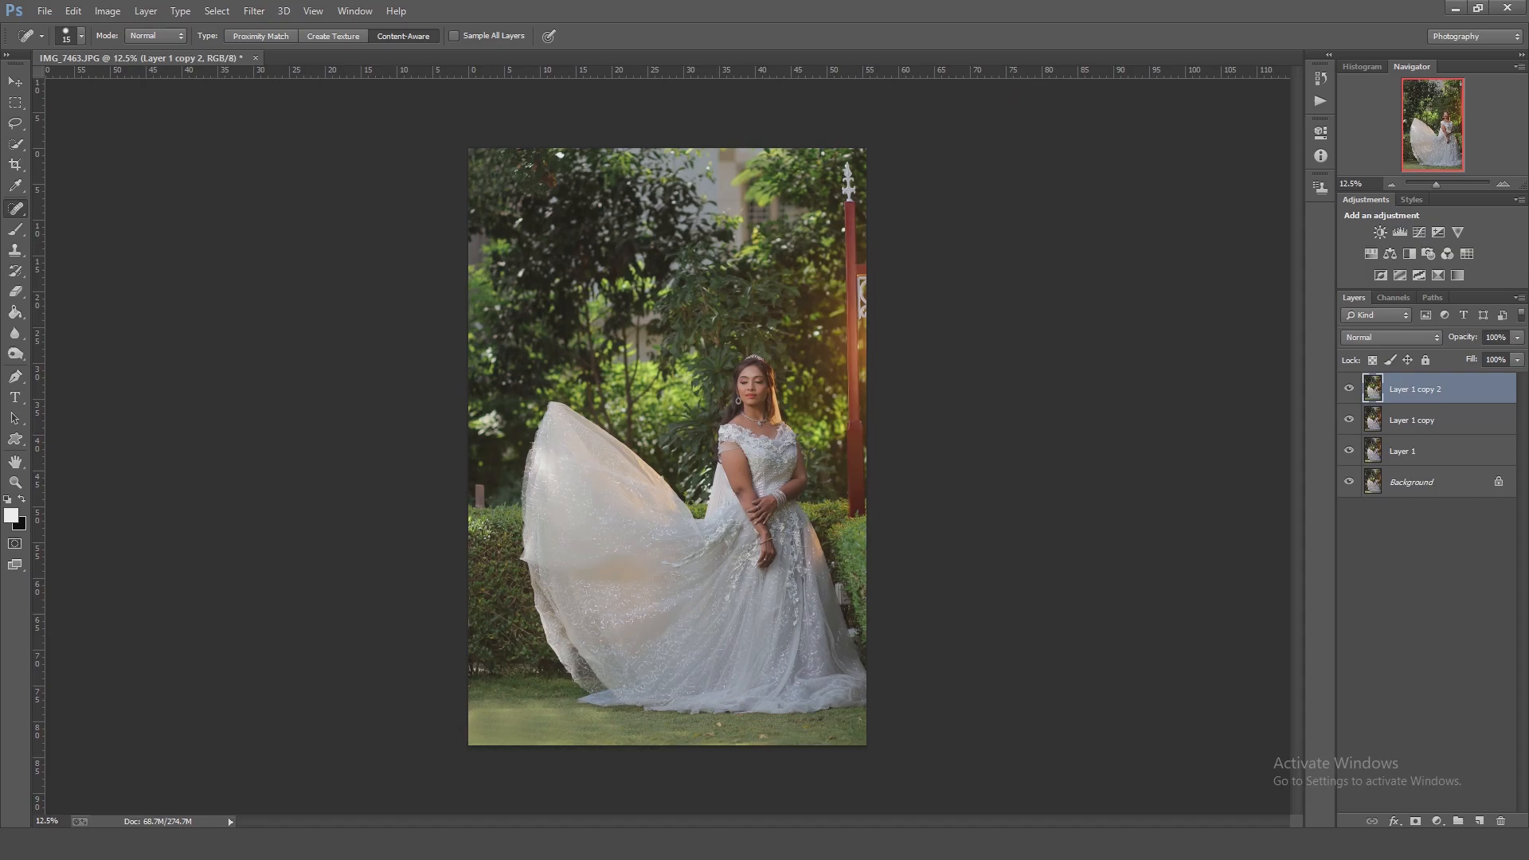
# Duplicate the layer and raise Cyan for the Reds in Selective Color.
pyautogui.hotkey('ctrl', 'j')
pyautogui.click(107, 11)
pyautogui.moveTo(131, 51)
pyautogui.click(318, 295)
pyautogui.click(1205, 168)
pyautogui.click(1186, 184)
pyautogui.moveTo(641, 310); pyautogui.dragTo(792, 452)
pyautogui.moveTo(1180, 207); pyautogui.dragTo(1195, 206)
# Set the Blacks in Selective Color to Cyan +13%, Magenta +2%, Yellow +6% and Black +5%.
pyautogui.click(1206, 168)
pyautogui.click(1186, 309)
pyautogui.moveTo(1181, 307); pyautogui.dragTo(1185, 273)
pyautogui.moveTo(1181, 239); pyautogui.dragTo(1182, 240)
pyautogui.hotkey('ctrl', '-')
pyautogui.hotkey('ctrl', '-')
pyautogui.hotkey('ctrl', '-')
pyautogui.hotkey('ctrl', '-')
pyautogui.hotkey('ctrl', '-')
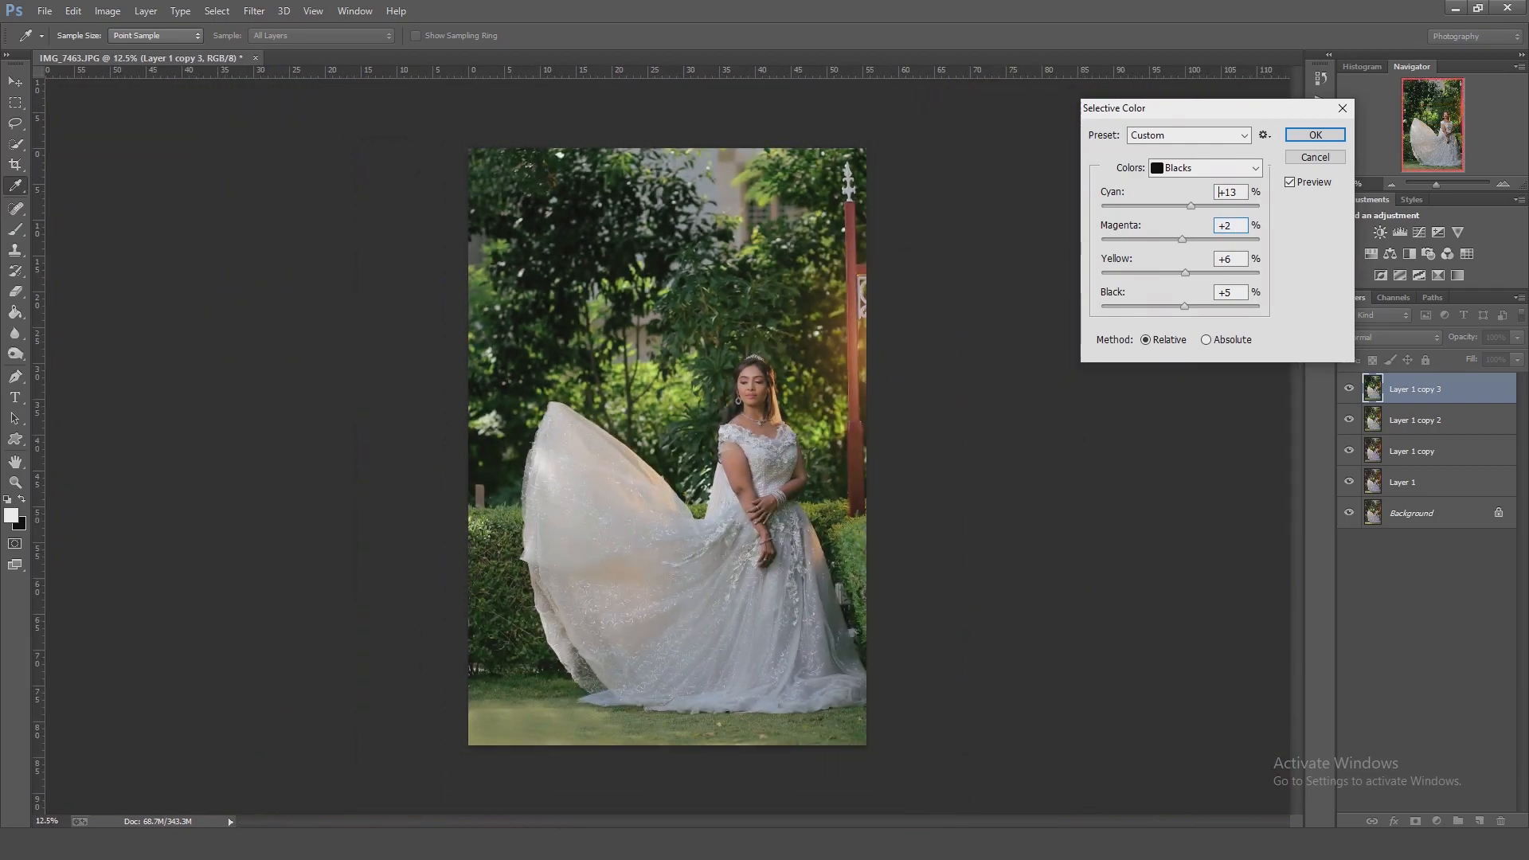
# Reduce the Blacks to Cyan +2%, Magenta +1%, Yellow +1% and Black -1%, and apply the adjustment.
pyautogui.moveTo(1183, 207); pyautogui.dragTo(1186, 206)
pyautogui.moveTo(1185, 307); pyautogui.dragTo(1180, 306)
pyautogui.moveTo(1182, 239); pyautogui.dragTo(1181, 240)
pyautogui.moveTo(1186, 273); pyautogui.dragTo(1182, 273)
pyautogui.moveTo(1187, 206); pyautogui.dragTo(1183, 206)
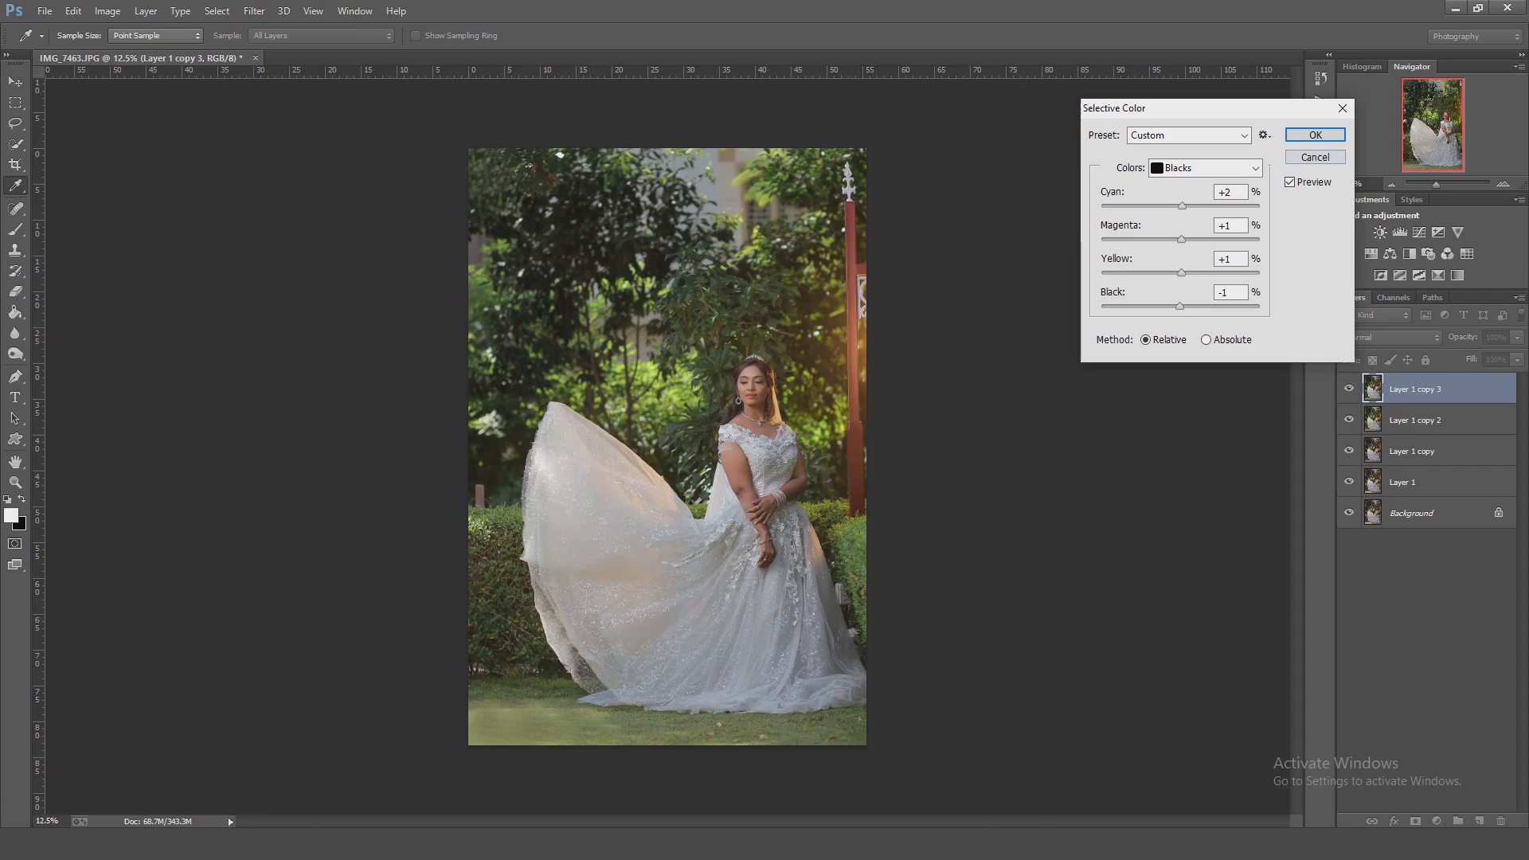
pyautogui.press('Return')
# Copy the rectangular area around the red pole to its own layer and raise its HSL Reds slightly in Camera Raw.
pyautogui.press('m')
pyautogui.hotkey('ctrl', 'shift', 'alt', 'n')
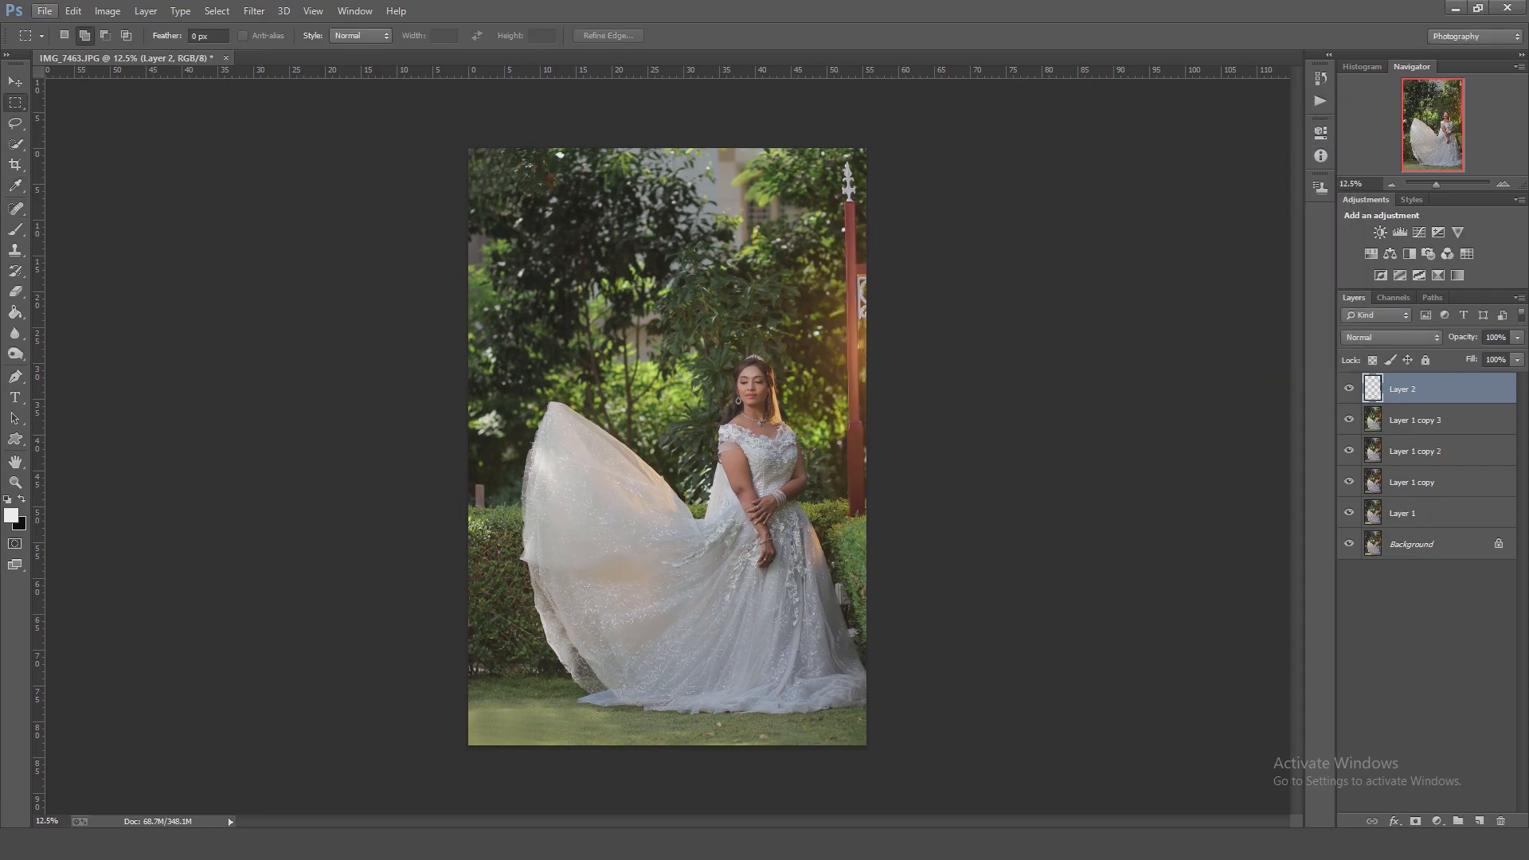
pyautogui.hotkey('ctrl', 'shift', 'a')
pyautogui.click(1379, 174)
pyautogui.click(1360, 174)
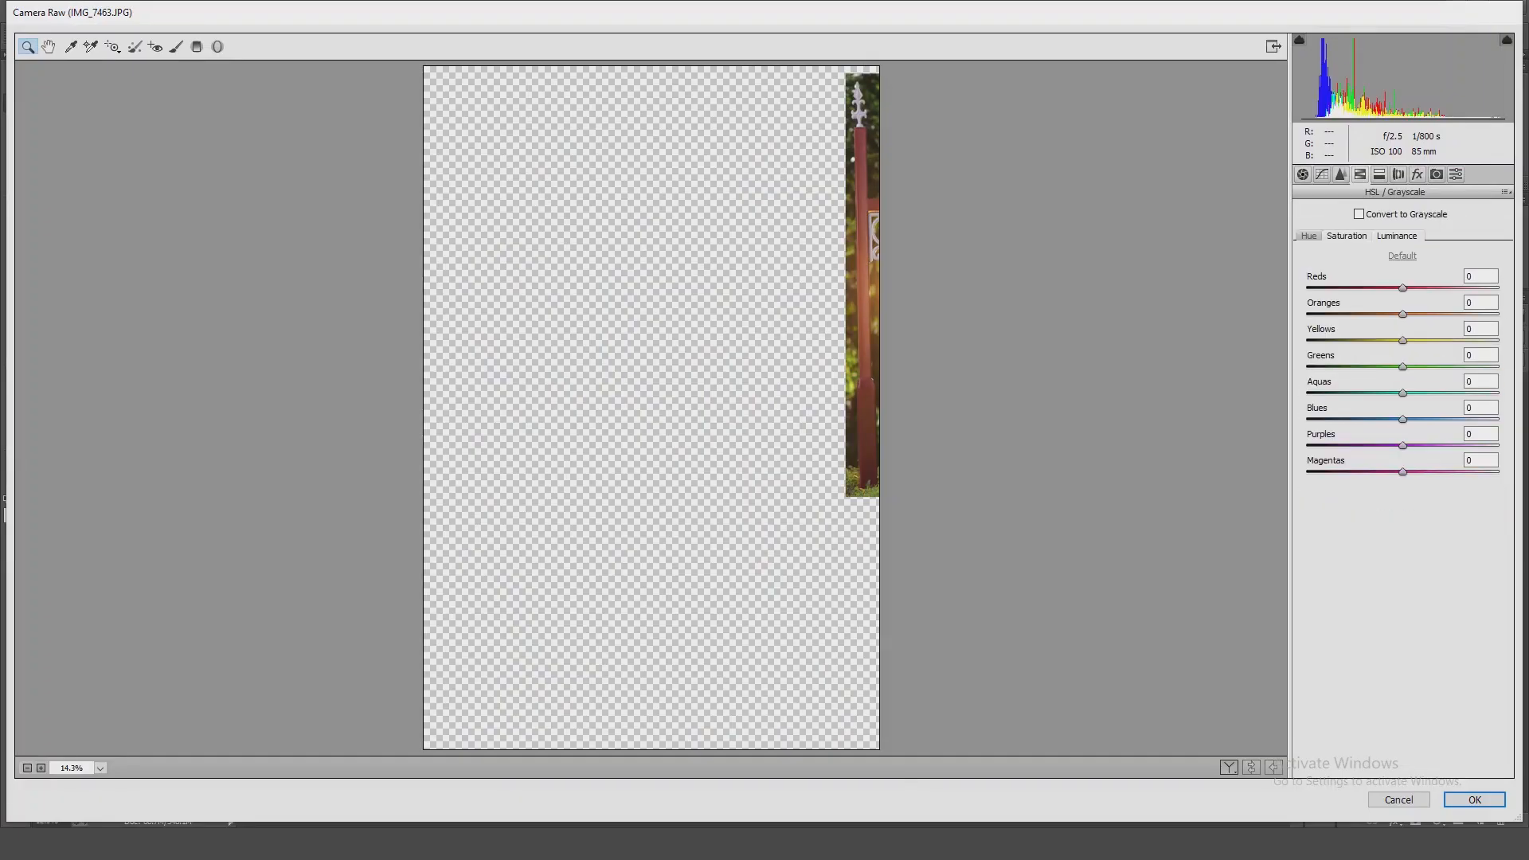
pyautogui.moveTo(1402, 288); pyautogui.dragTo(1412, 288)
pyautogui.press('Return')
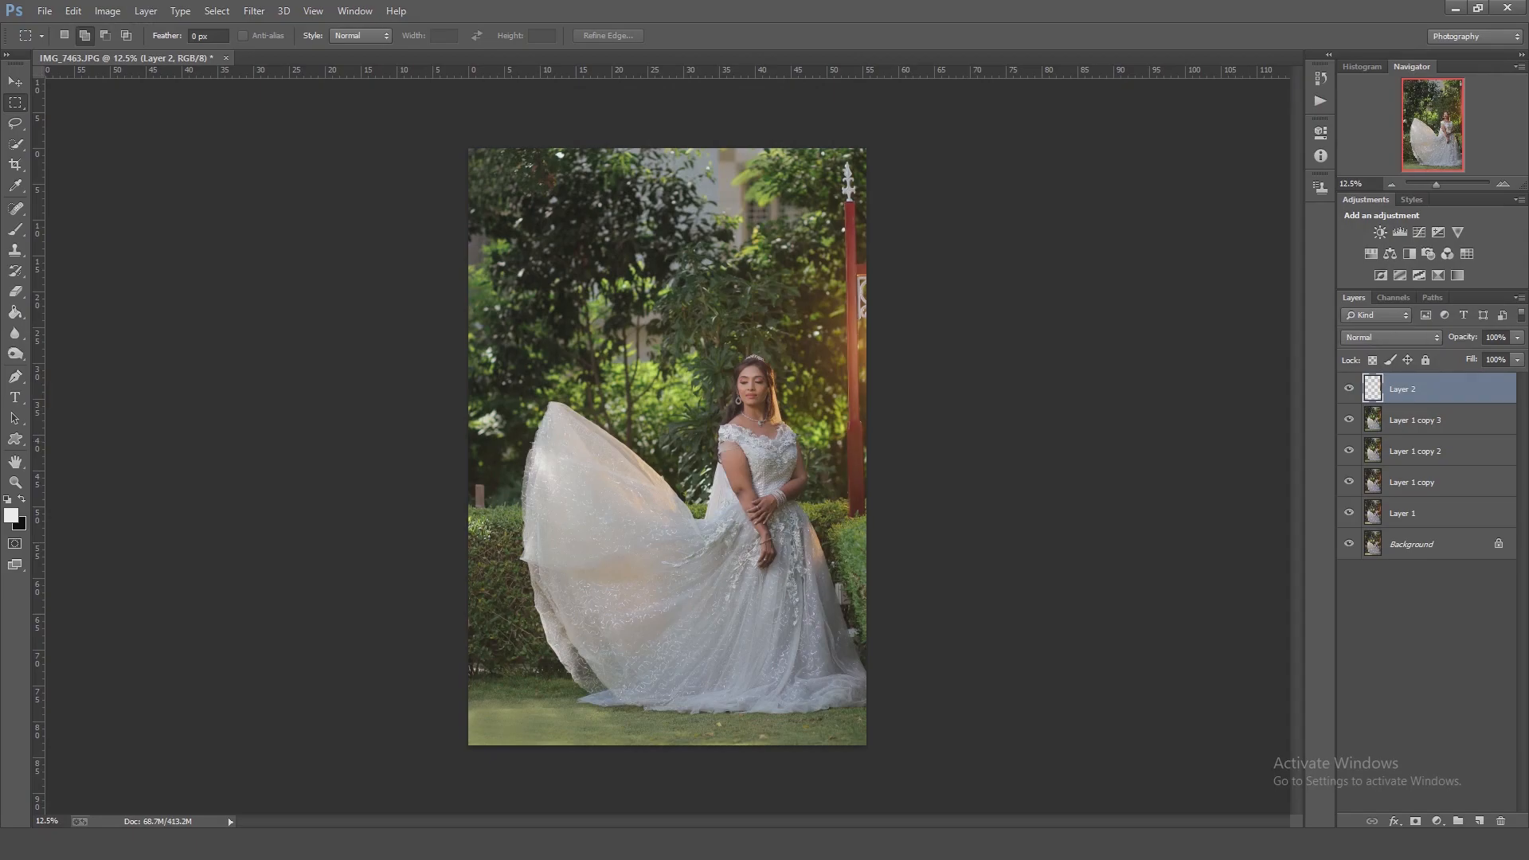
# Merge the pole layer into the layer below and compare the image with that layer off and on.
pyautogui.hotkey('ctrl', 'e')
pyautogui.click(1348, 389)
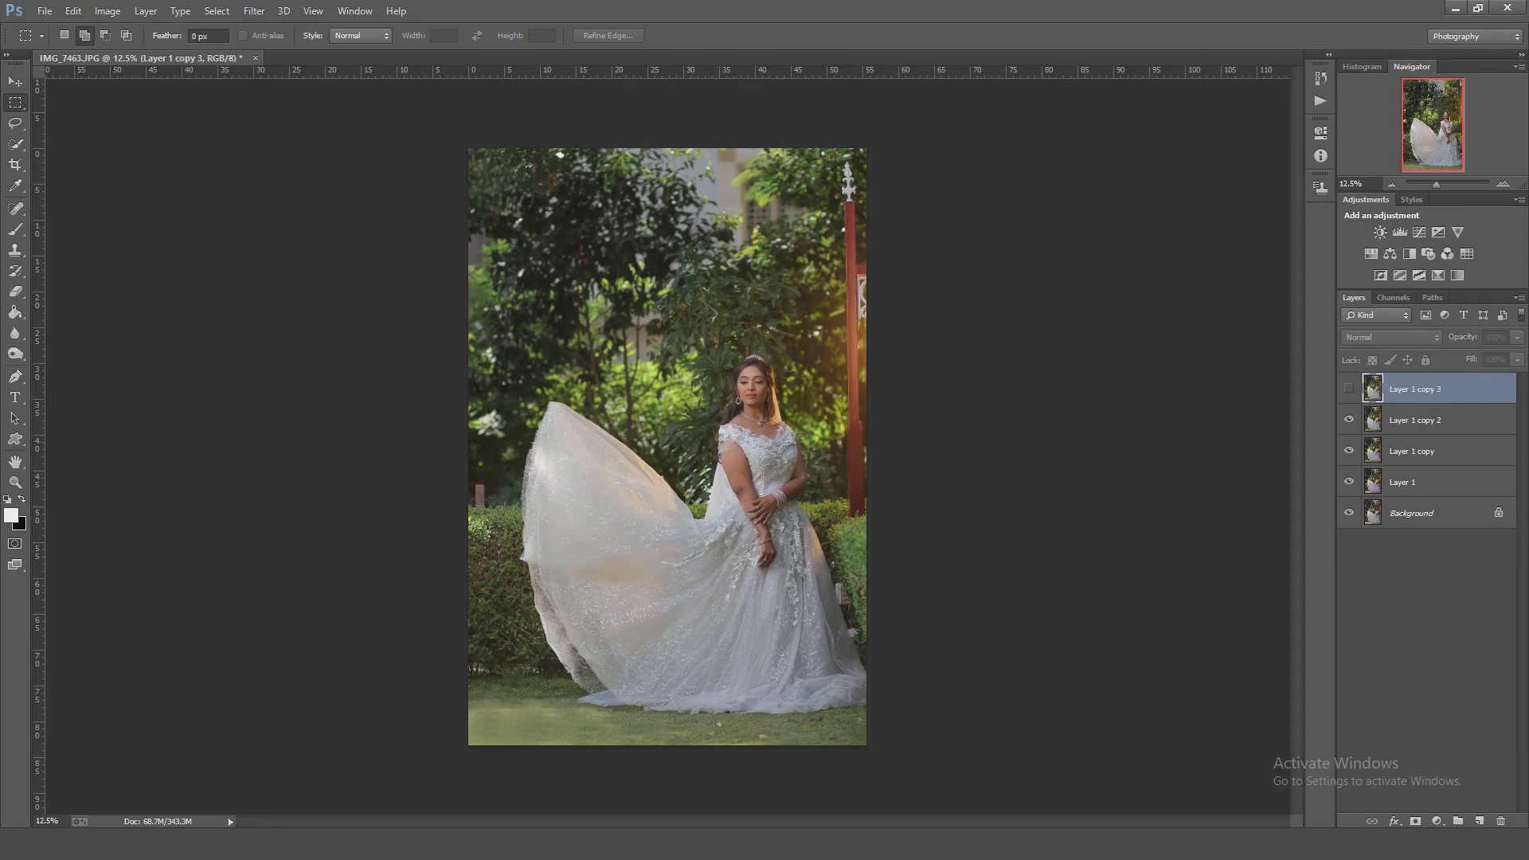
pyautogui.click(1348, 388)
# Outline a small patch of fabric along the raised skirt's upper edge with the Pen tool and convert the path to a selection.
pyautogui.moveTo(707, 525); pyautogui.dragTo(804, 524)
pyautogui.moveTo(589, 398); pyautogui.dragTo(770, 568)
pyautogui.press('p')
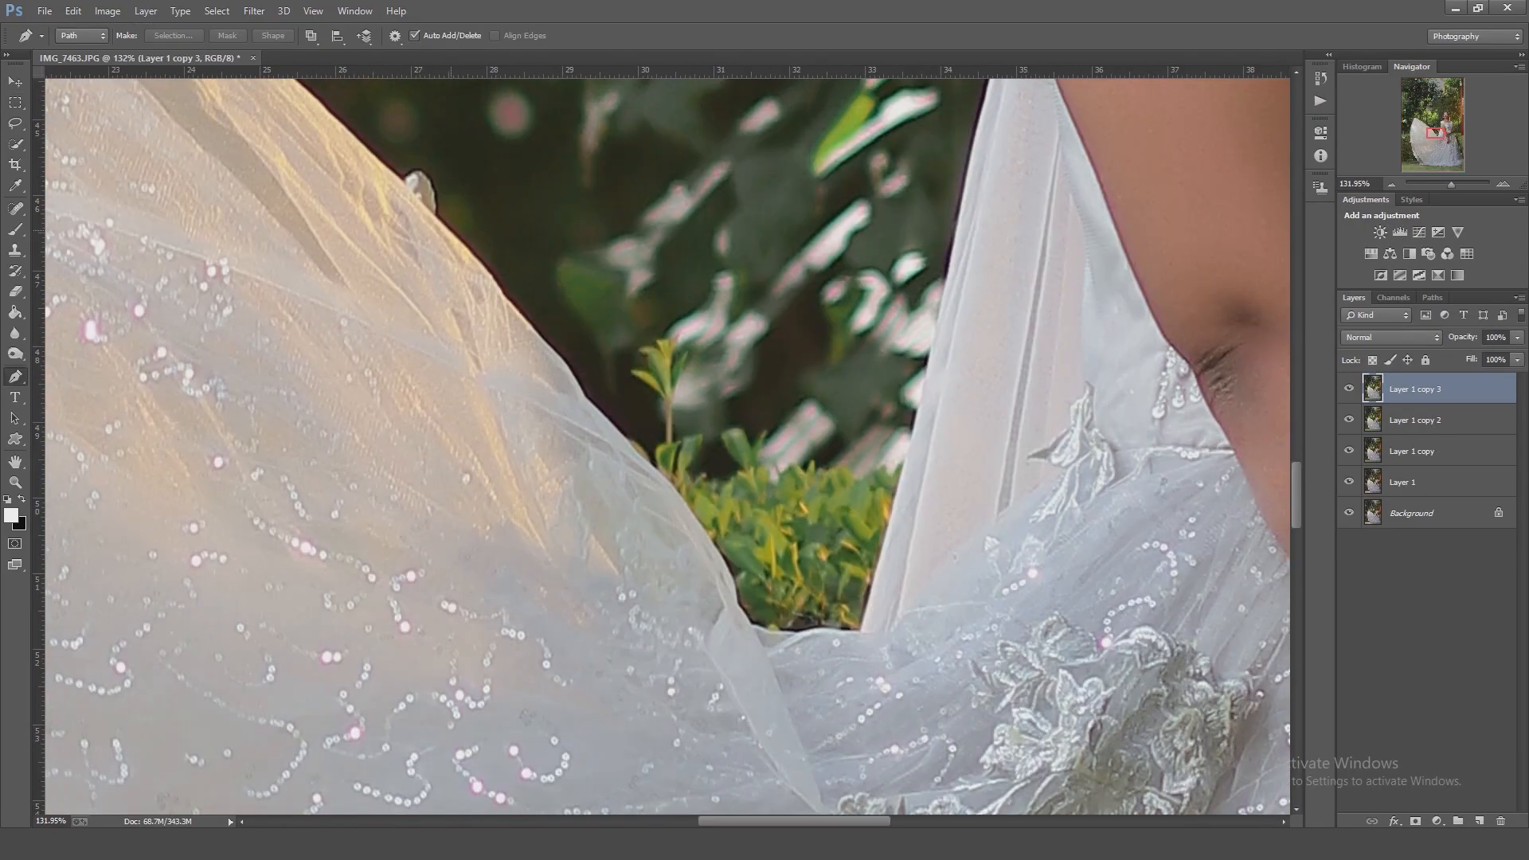
pyautogui.click(451, 231)
pyautogui.moveTo(511, 304); pyautogui.dragTo(520, 312)
pyautogui.click(455, 231)
pyautogui.rightClick(459, 351)
pyautogui.click(518, 423)
pyautogui.press('Return')
# Copy the selected fabric patch to its own layer, rotate it about -29° and fit it along the skirt's uneven upper edge.
pyautogui.hotkey('ctrl', 'j')
pyautogui.scroll(-3, 690, 475)
pyautogui.hotkey('ctrl', 't')
pyautogui.moveTo(687, 432); pyautogui.dragTo(744, 482)
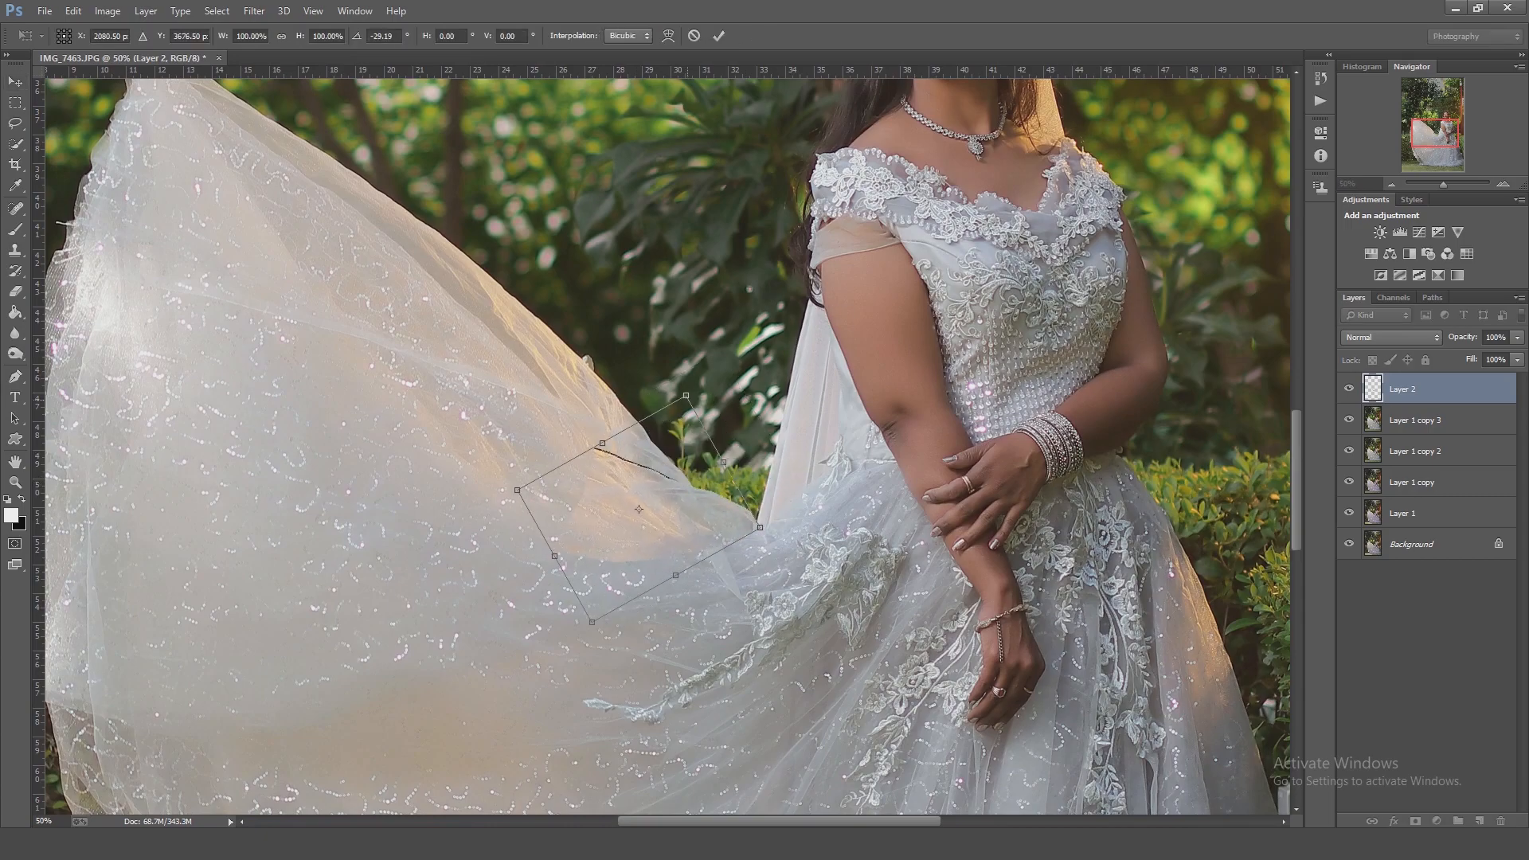
pyautogui.press('Return')
pyautogui.press('e')
pyautogui.hotkey('ctrl', '0')
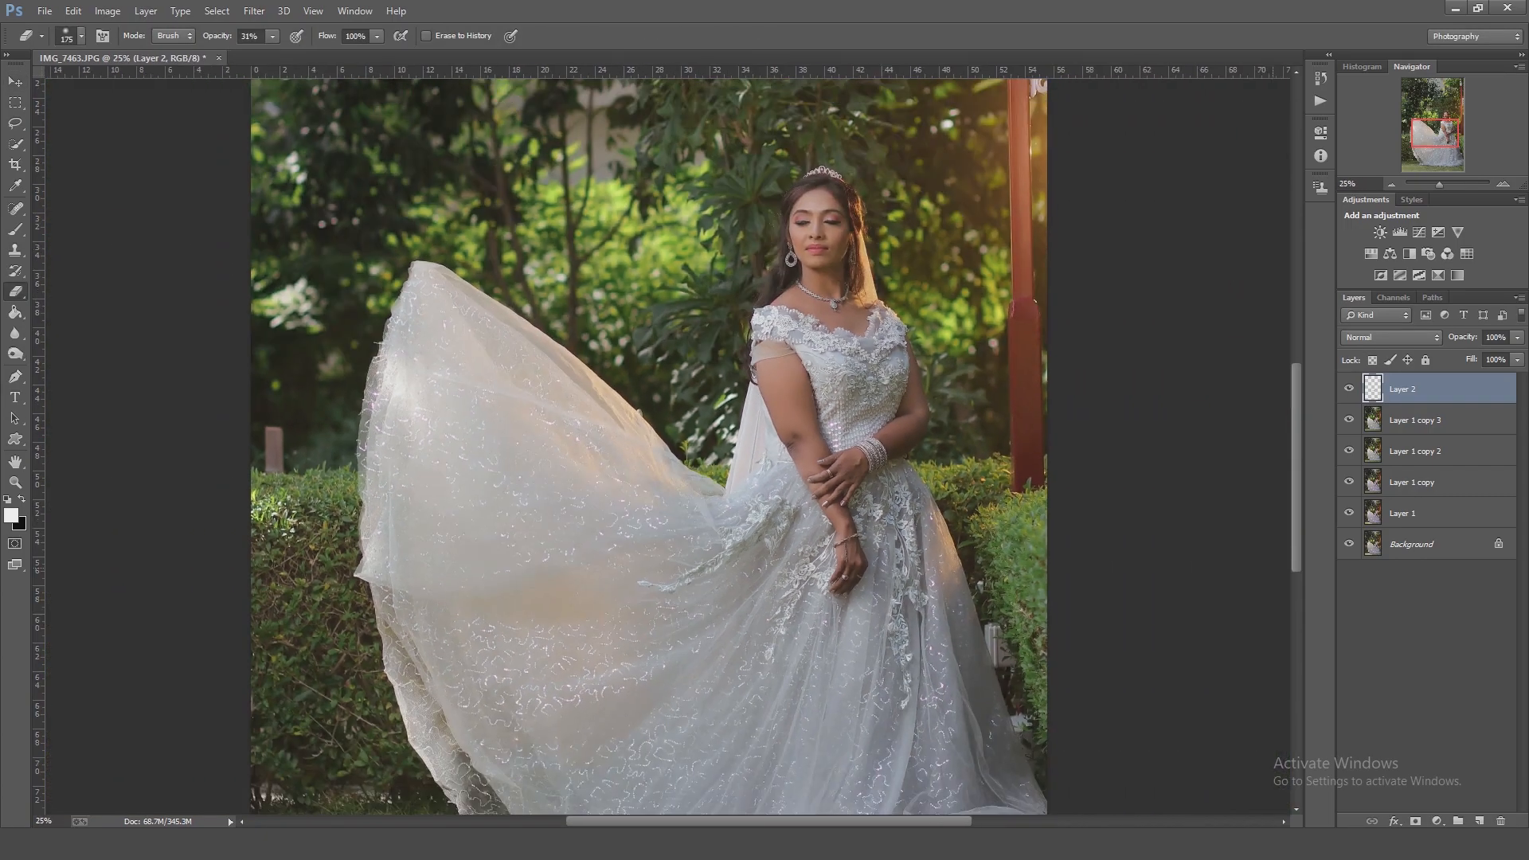
pyautogui.press('Delete')
# Create a new working layer from the retouched image and adjust the foliage tones' hue and saturation in Camera Raw's HSL settings.
pyautogui.hotkey('ctrl', 'shift', 'alt', 'e')
pyautogui.hotkey('ctrl', 'shift', 'a')
pyautogui.click(1346, 236)
pyautogui.click(1308, 236)
pyautogui.moveTo(1402, 367); pyautogui.dragTo(1463, 366)
pyautogui.click(1346, 235)
pyautogui.moveTo(1402, 366); pyautogui.dragTo(1311, 366)
pyautogui.click(1396, 235)
# Set the Camera Calibration Green Primary to Hue +22 and Saturation -20, and apply the Camera Raw changes.
pyautogui.click(1436, 174)
pyautogui.moveTo(1402, 400)
pyautogui.mouseDown()
pyautogui.moveTo(1375, 400)
pyautogui.moveTo(1429, 400)
pyautogui.mouseUp()
pyautogui.moveTo(1402, 424); pyautogui.dragTo(1422, 399)
pyautogui.click(1382, 424)
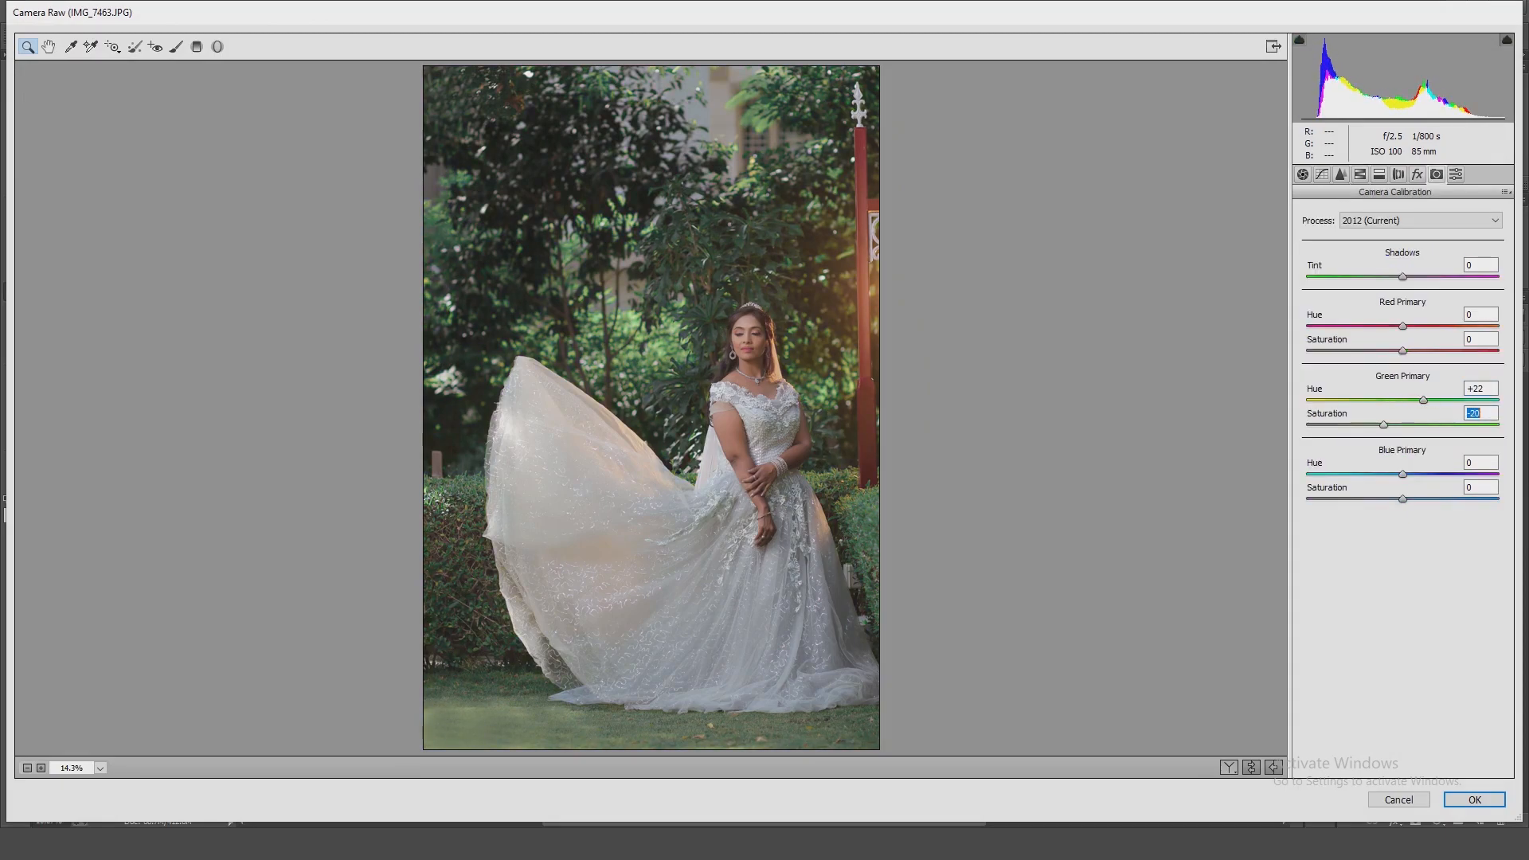
pyautogui.press('Return')
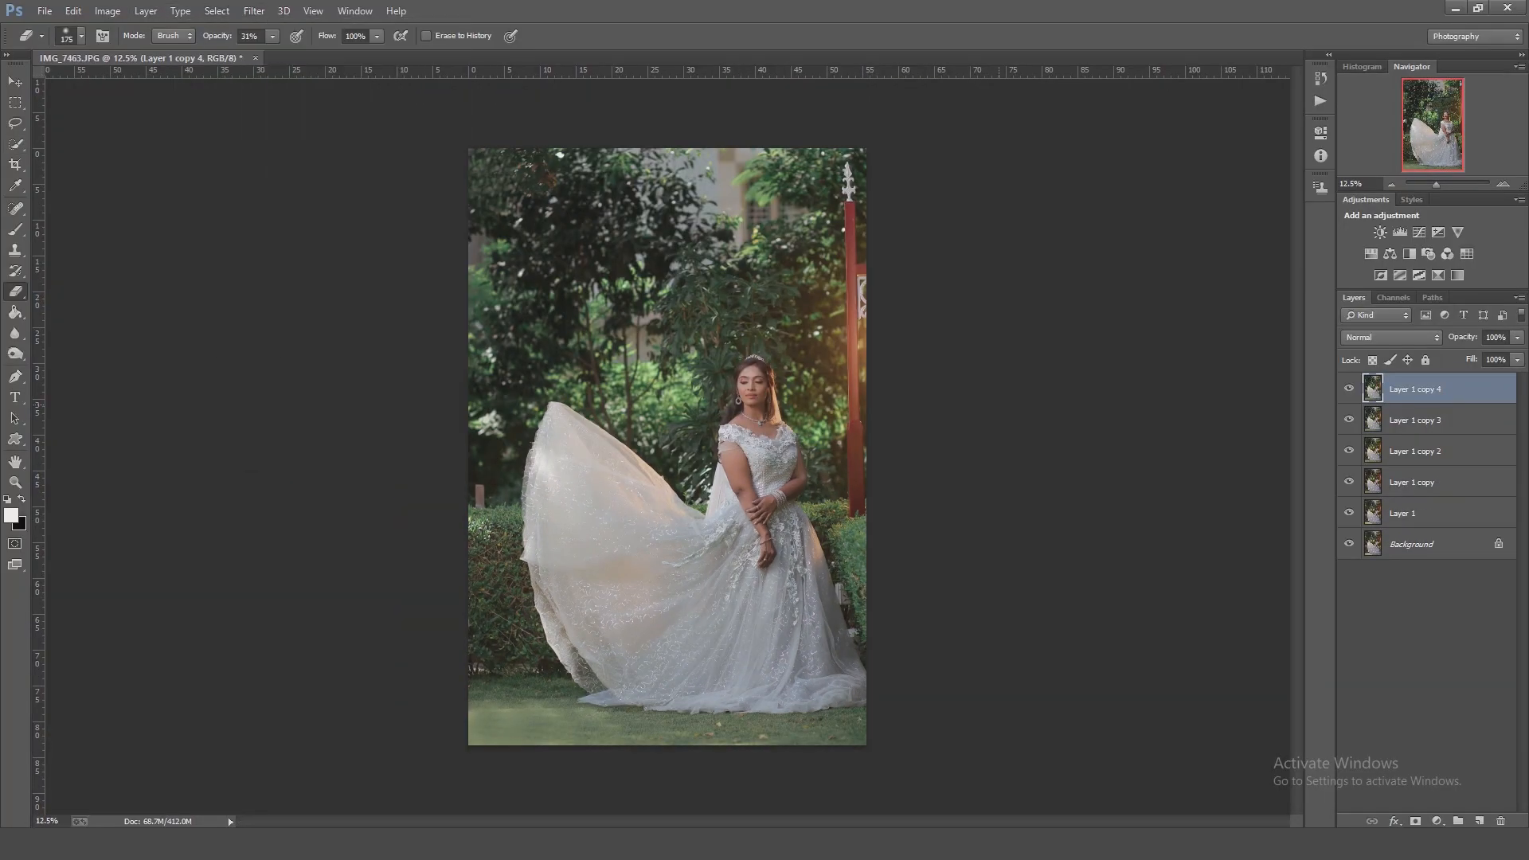
# Save the document as 05.psd.
pyautogui.hotkey('ctrl', 'shift', 's')
pyautogui.write('05')
pyautogui.press('Return')
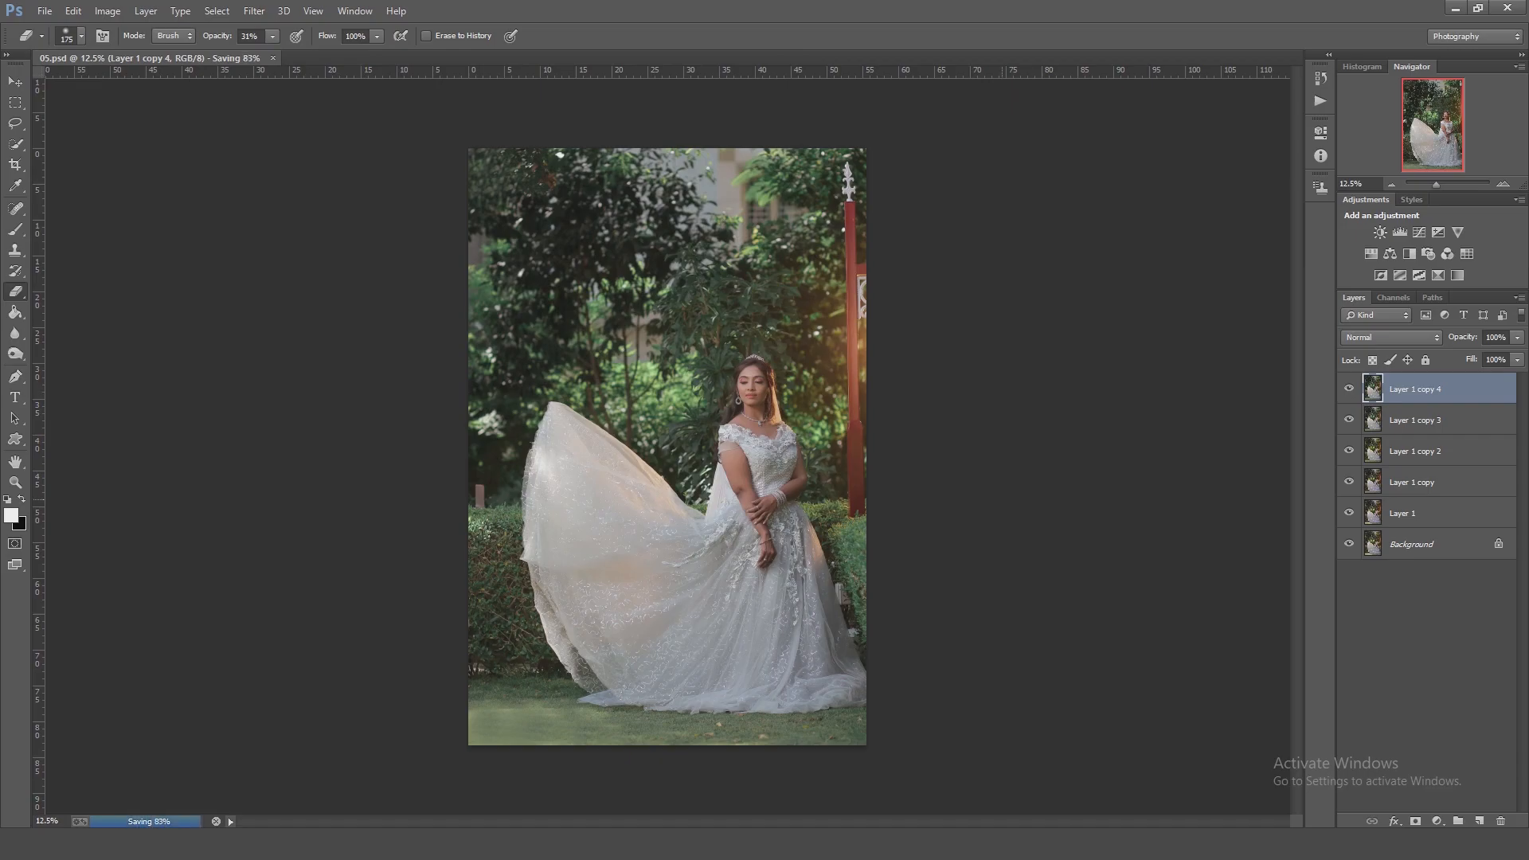
# Open the top layer in Color Efex Pro 4 and use the Brilliance / Warmth filter on it.
pyautogui.click(254, 11)
pyautogui.moveTo(278, 406)
pyautogui.click(519, 420)
pyautogui.press('Return')
pyautogui.click(254, 12)
pyautogui.click(511, 420)
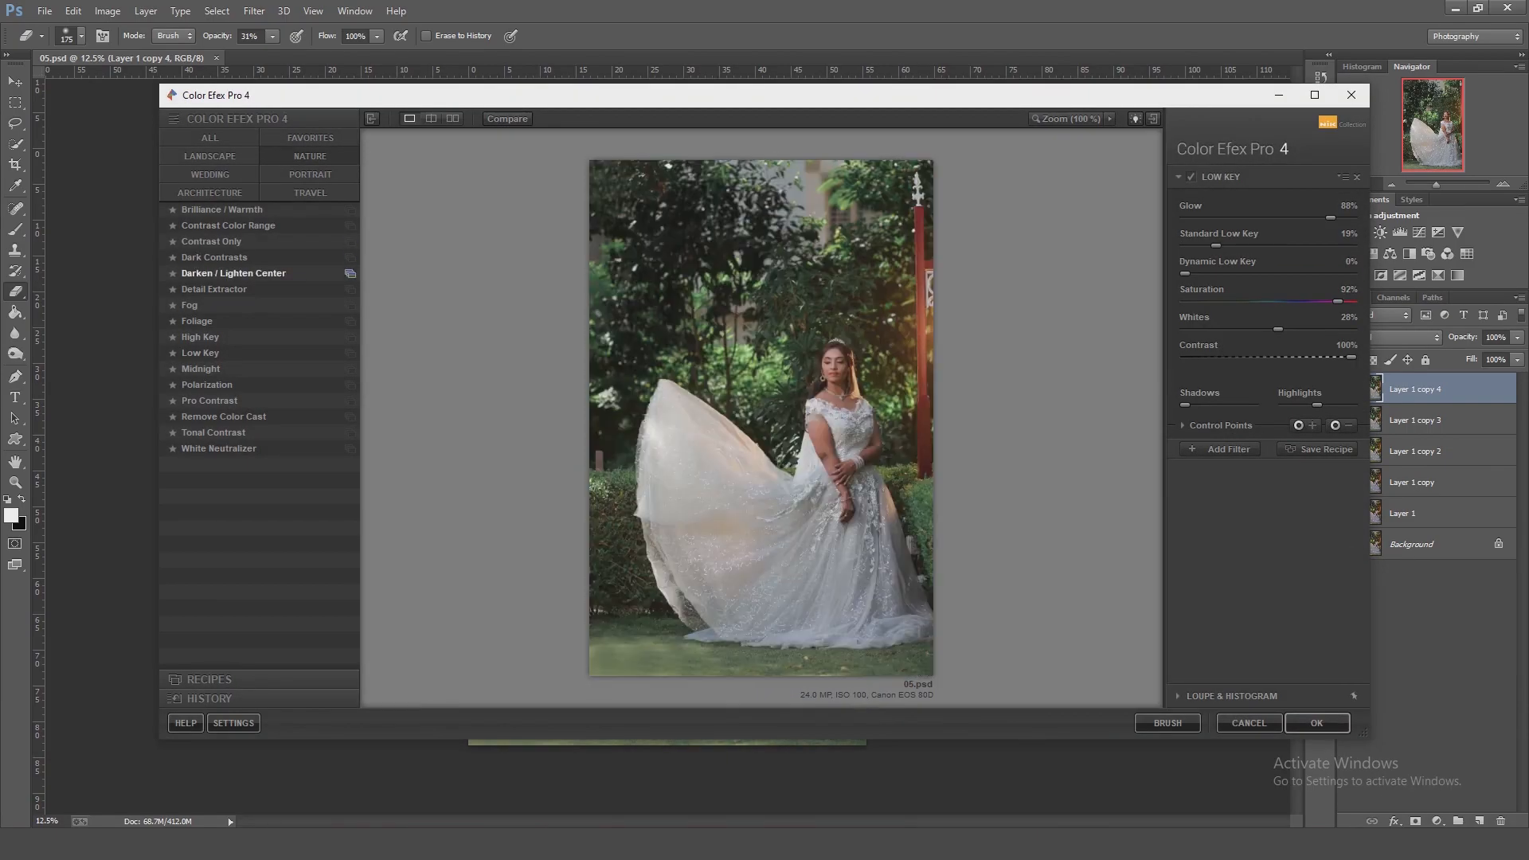
pyautogui.click(211, 210)
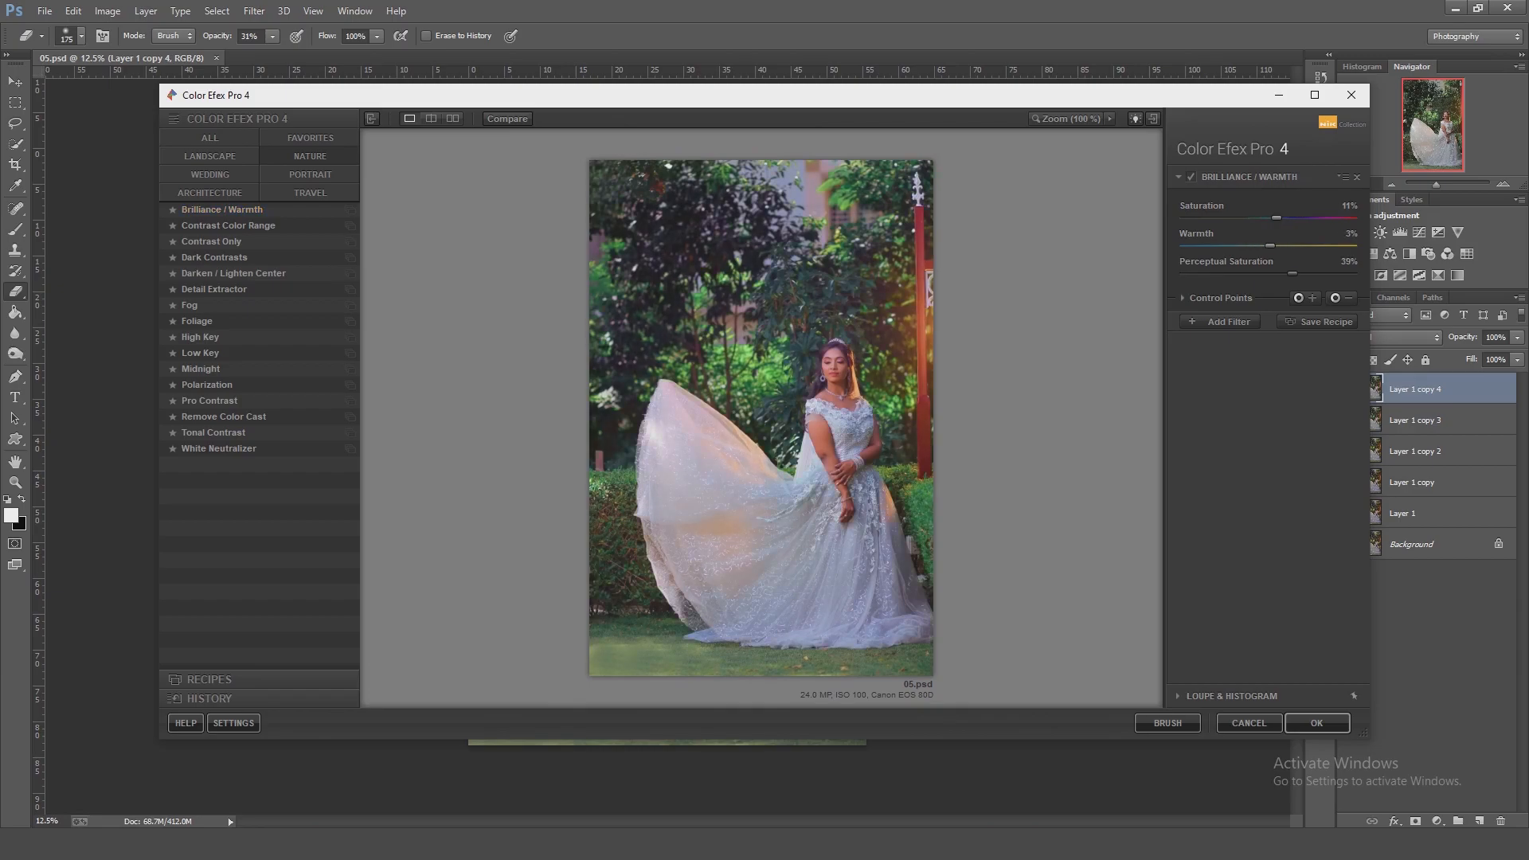
pyautogui.click(1182, 298)
# Add a Colorize filter, choose its method 3 and adjust its Highlights protection.
pyautogui.click(1219, 420)
pyautogui.click(209, 138)
pyautogui.click(200, 321)
pyautogui.moveTo(1277, 333); pyautogui.dragTo(1197, 301)
pyautogui.click(1351, 236)
pyautogui.click(1308, 283)
pyautogui.moveTo(1282, 348); pyautogui.dragTo(1322, 348)
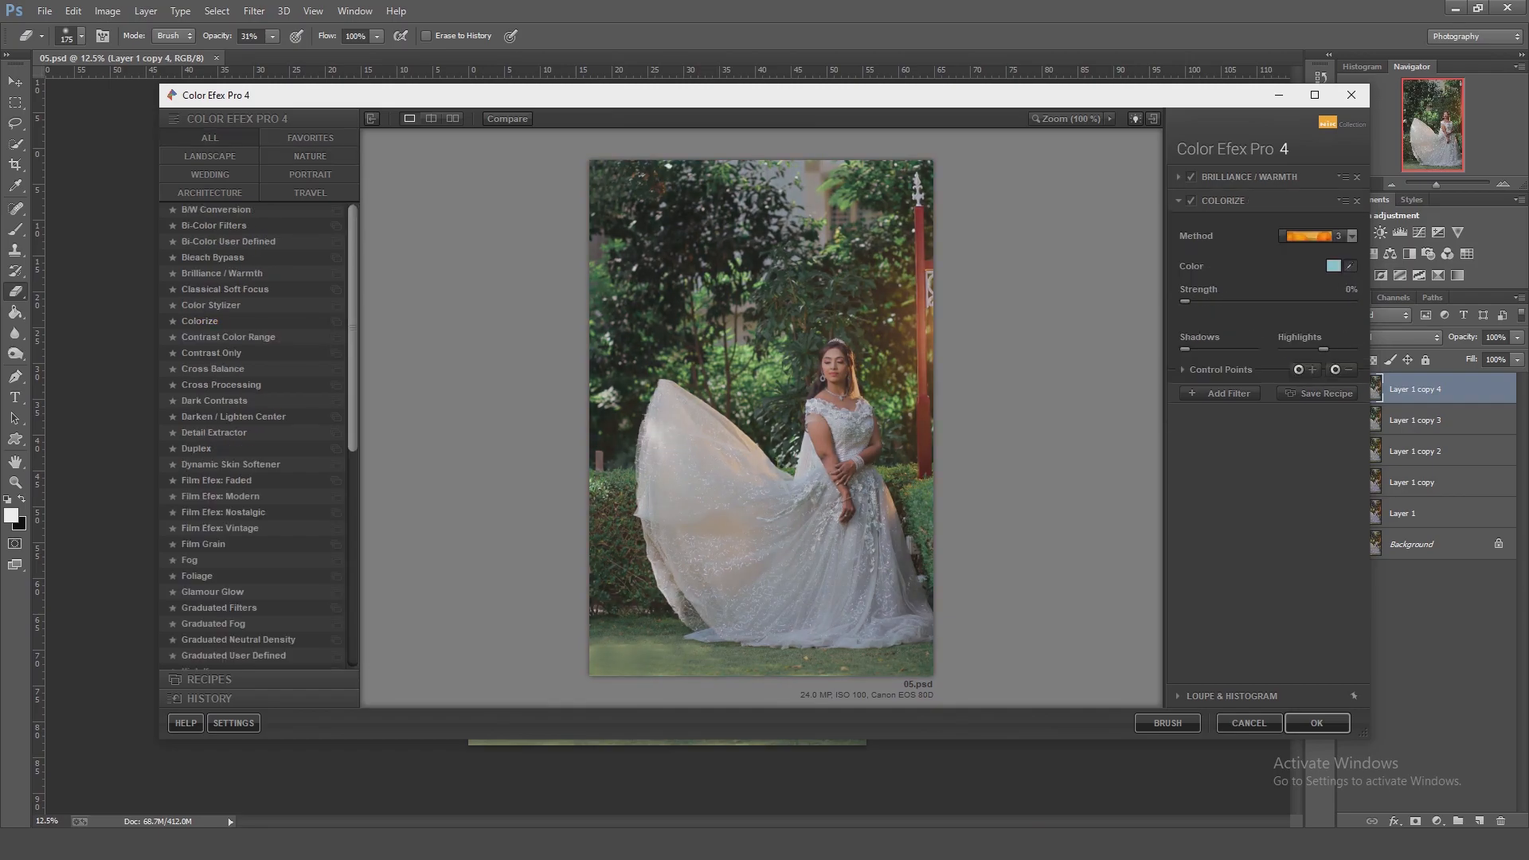
# Set the Colorize filter to 13% Strength, minimum Highlights protection and 32% Opacity, and apply the Color Efex Pro filters.
pyautogui.moveTo(1184, 302); pyautogui.dragTo(1210, 302)
pyautogui.moveTo(1303, 348); pyautogui.dragTo(1283, 348)
pyautogui.moveTo(1208, 302); pyautogui.dragTo(1231, 302)
pyautogui.click(1182, 369)
pyautogui.moveTo(1352, 403); pyautogui.dragTo(1303, 404)
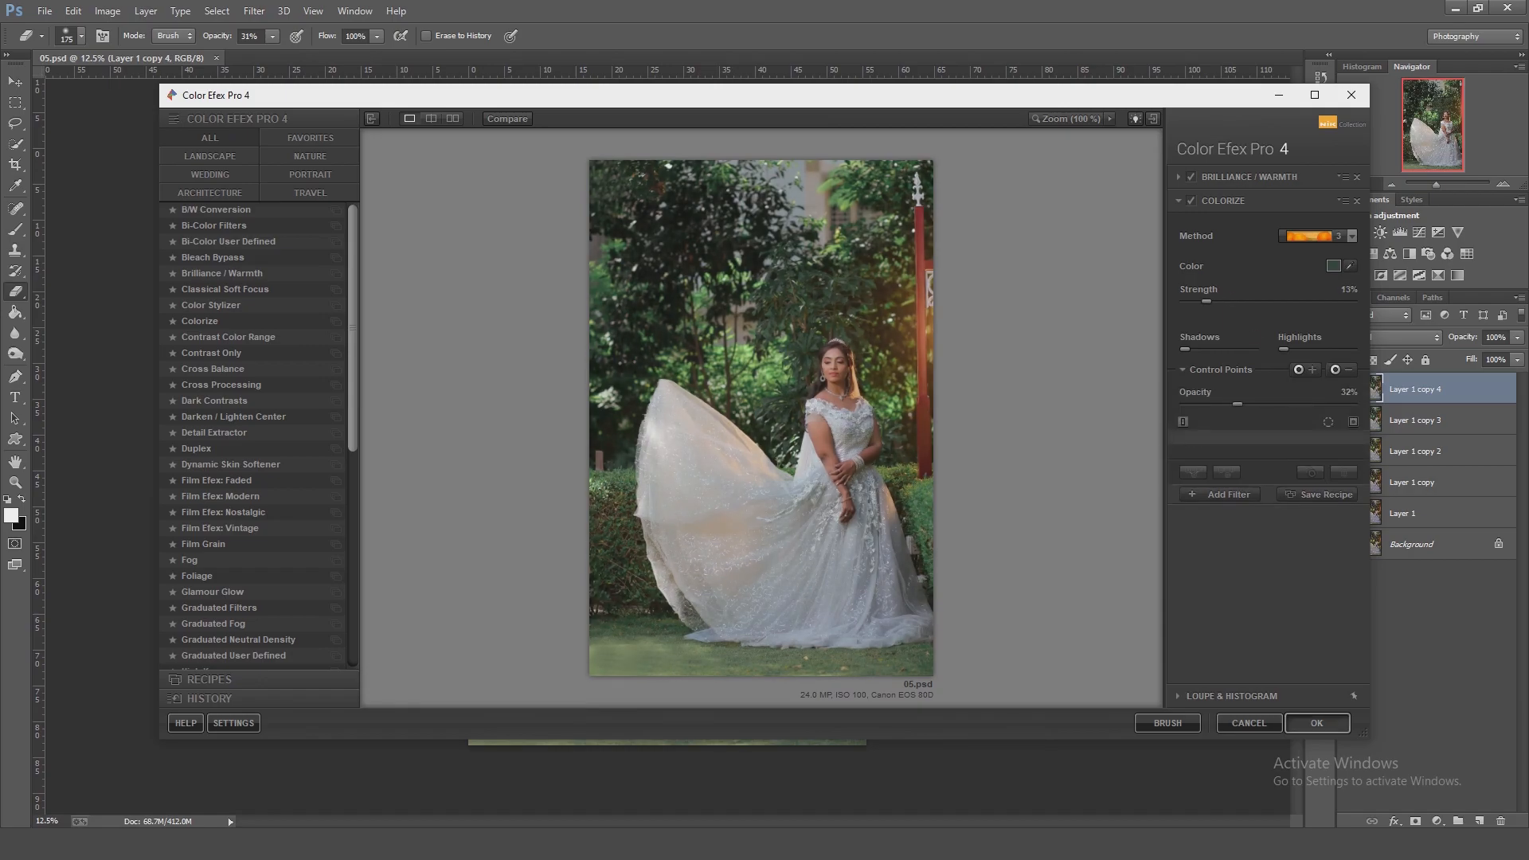
pyautogui.click(1316, 722)
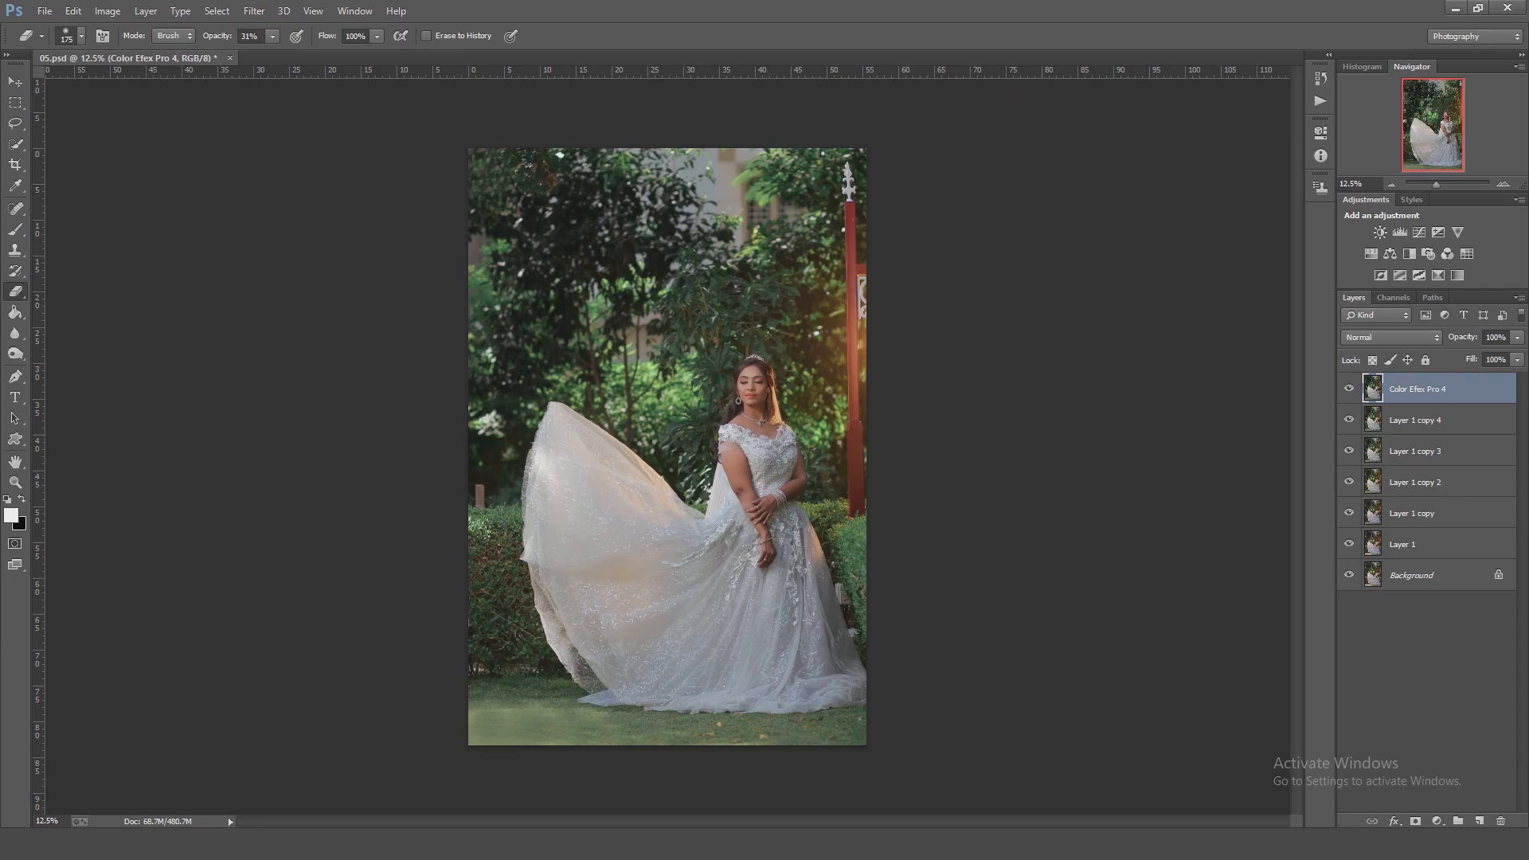
# In Camera Raw, set Post Crop Vignetting to -15, Highlights to -10 and slightly lower Shadows, and compare the result with the original.
pyautogui.hotkey('ctrl', 'shift', 'a')
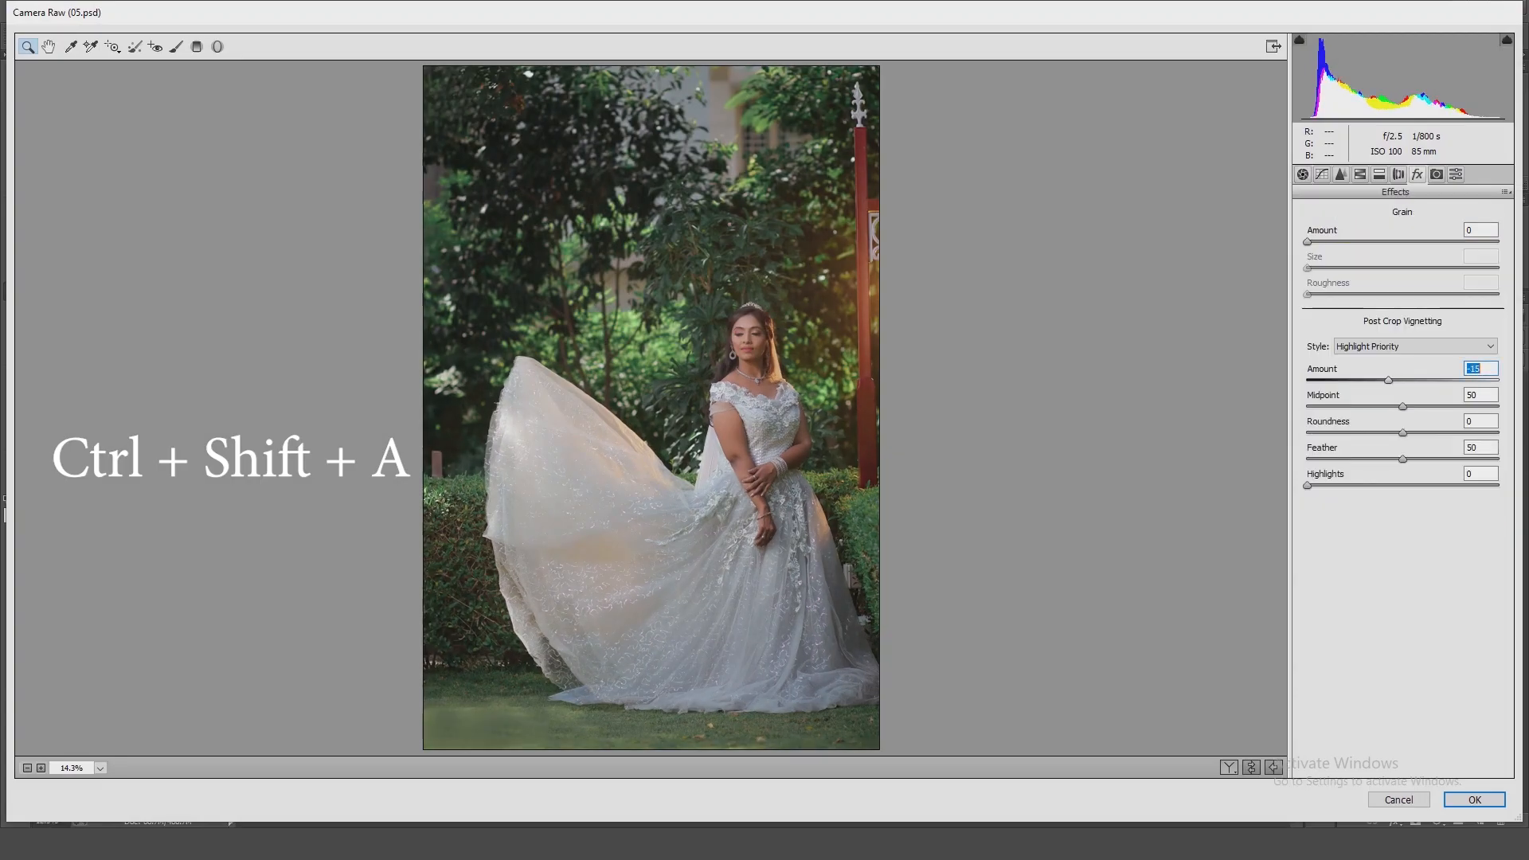
pyautogui.click(1303, 174)
pyautogui.moveTo(1402, 378)
pyautogui.mouseDown()
pyautogui.moveTo(1355, 377)
pyautogui.moveTo(1392, 377)
pyautogui.moveTo(1394, 402)
pyautogui.mouseUp()
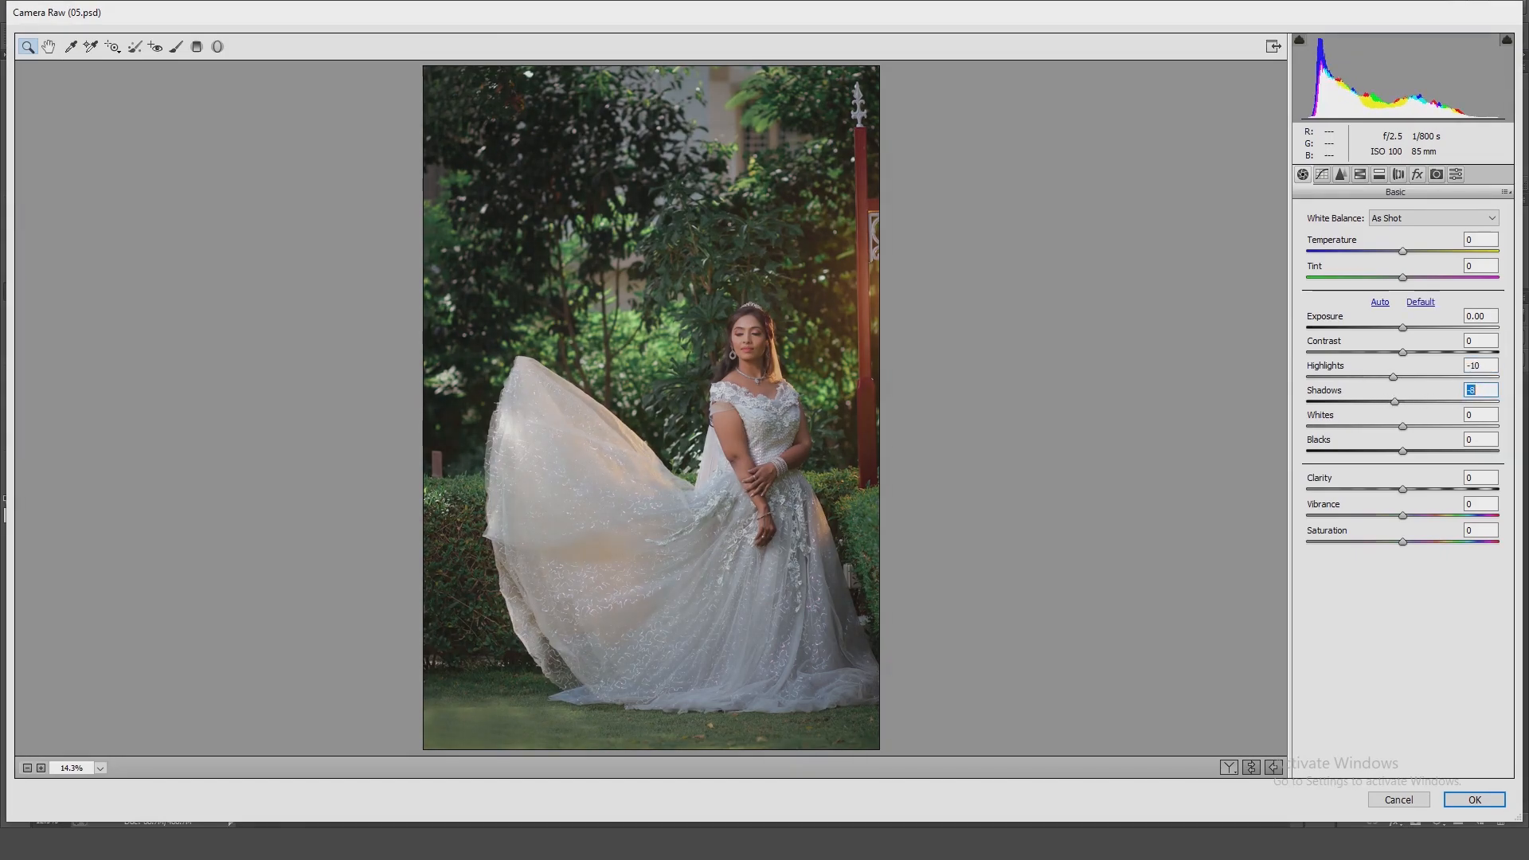
pyautogui.press('Return')
pyautogui.keyDown('alt'); pyautogui.click(1348, 575); pyautogui.keyUp('alt')
pyautogui.keyDown('alt'); pyautogui.click(1348, 575); pyautogui.keyUp('alt')
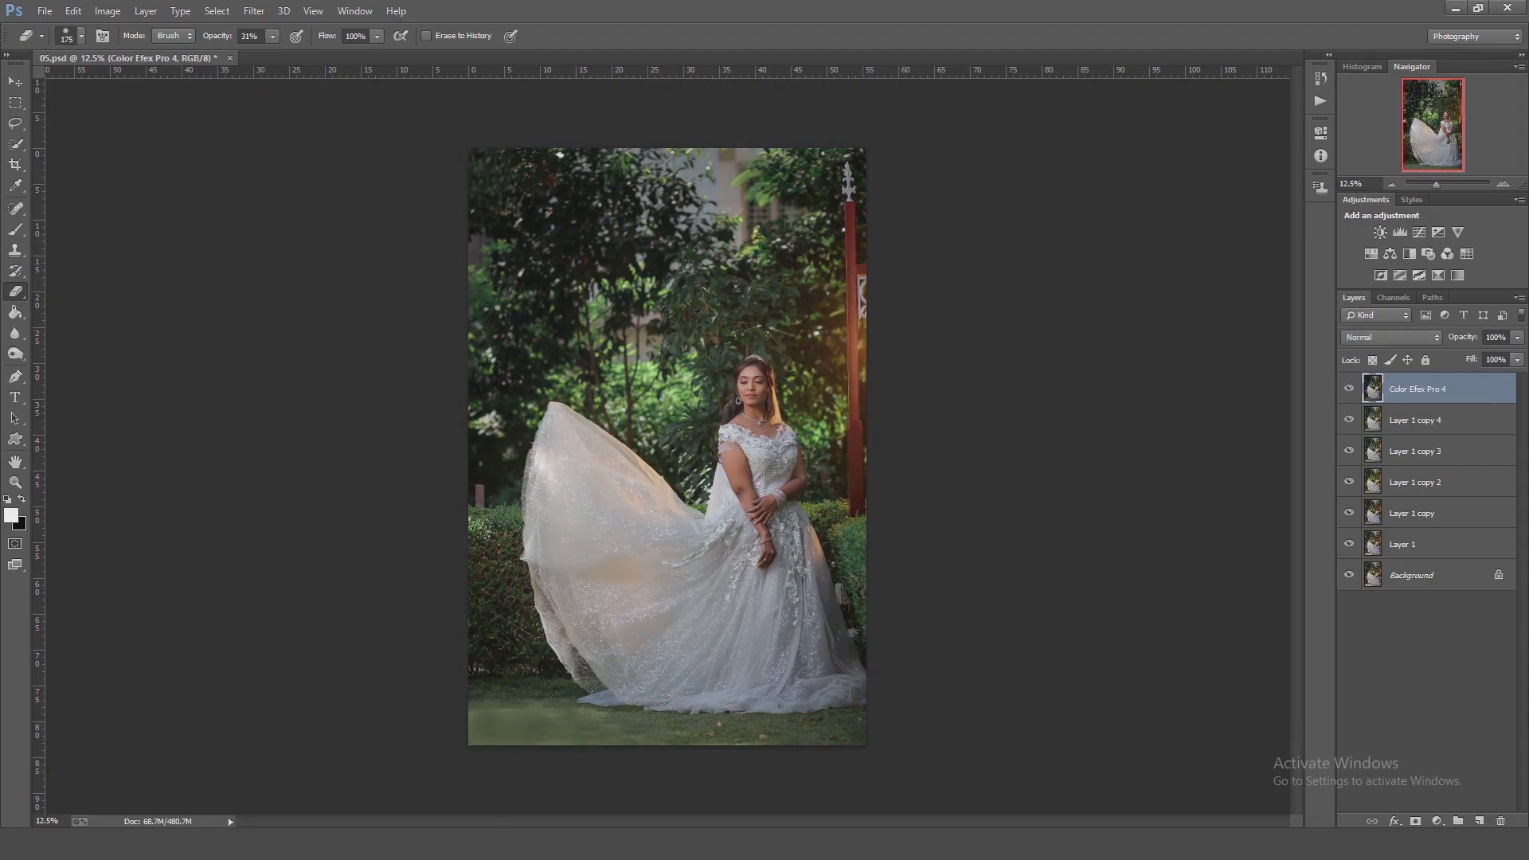